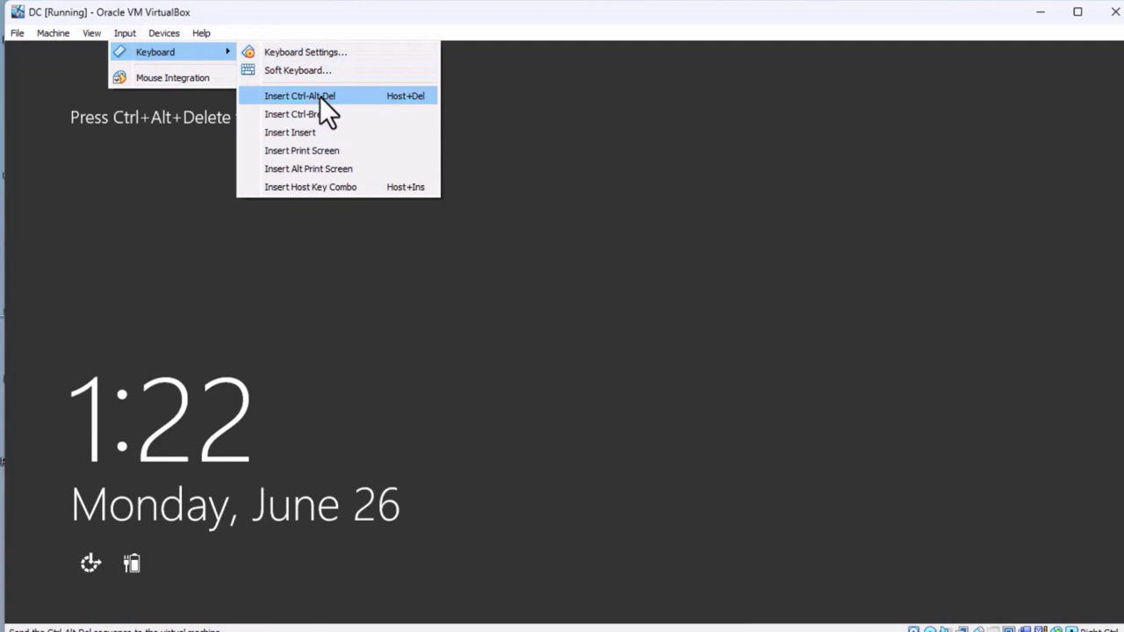
Unlock the DC virtual machine and sign in to the KINGWUSLAB domain admin account with the account password.
{"action": "left_click", "coordinate": [319, 96]}
{"action": "left_click", "coordinate": [455, 275]}
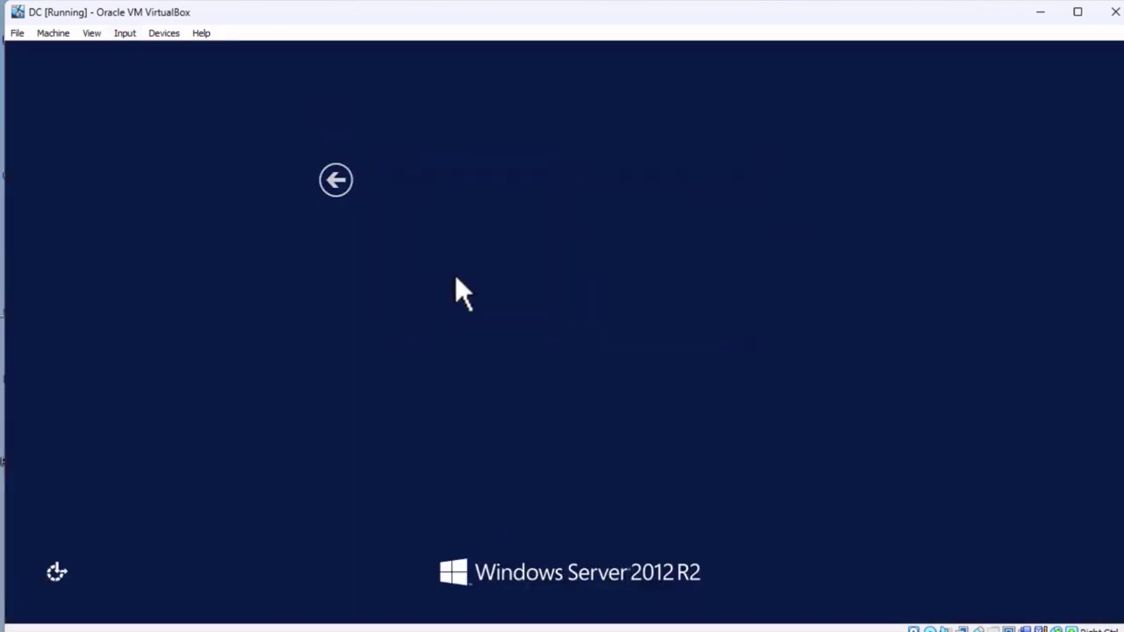
{"action": "type", "text": "•••••"}
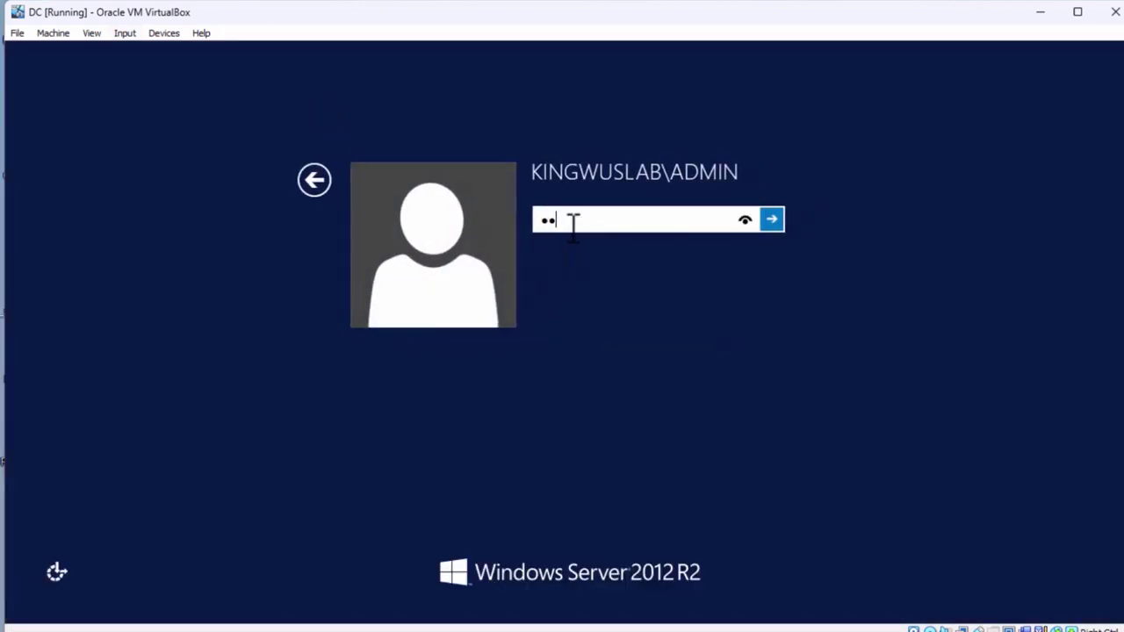
{"action": "type", "text": "•••"}
{"action": "key", "text": "Return"}
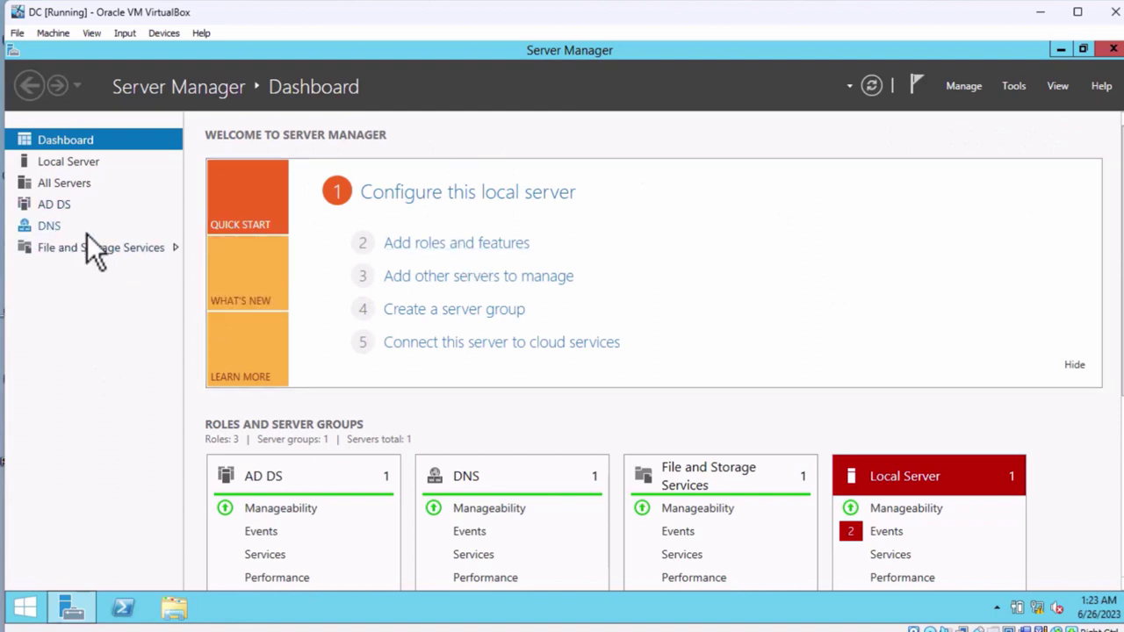
Begin a role-based installation on DC1.kingwuslab.local and select the DHCP Server role with its required management tools.
{"action": "left_click", "coordinate": [441, 243]}
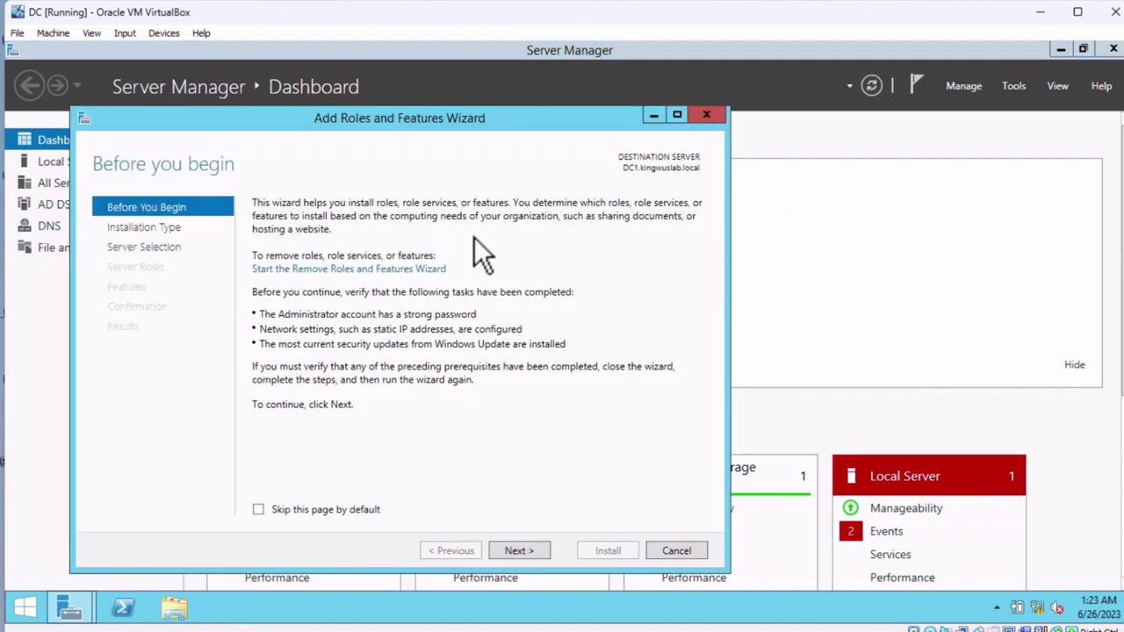
{"action": "left_click", "coordinate": [519, 551]}
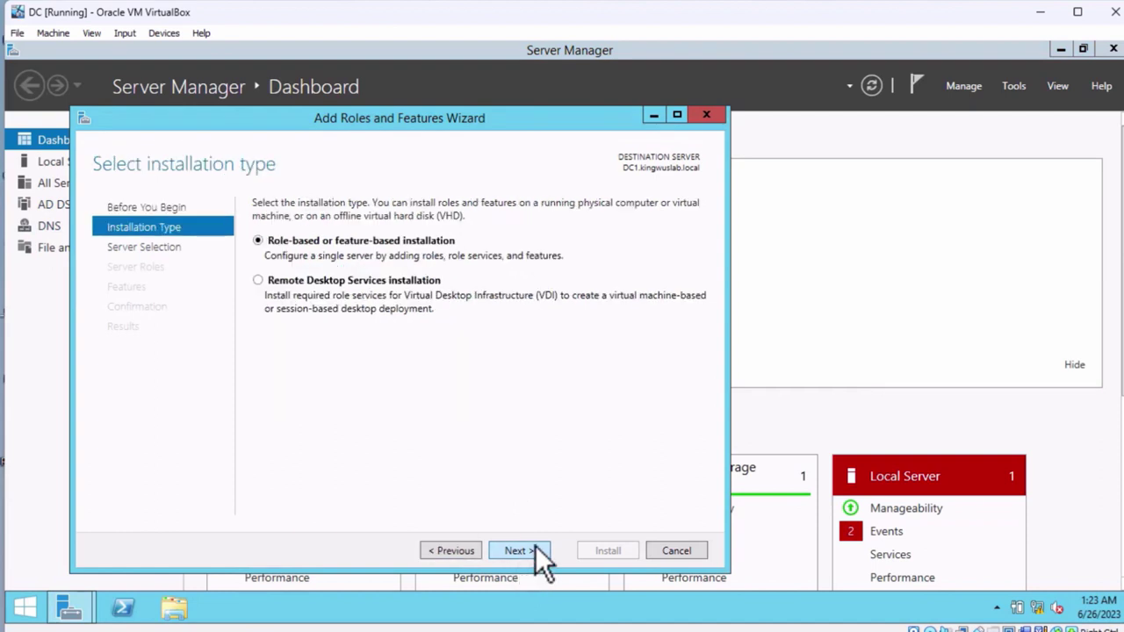
{"action": "left_click", "coordinate": [535, 550]}
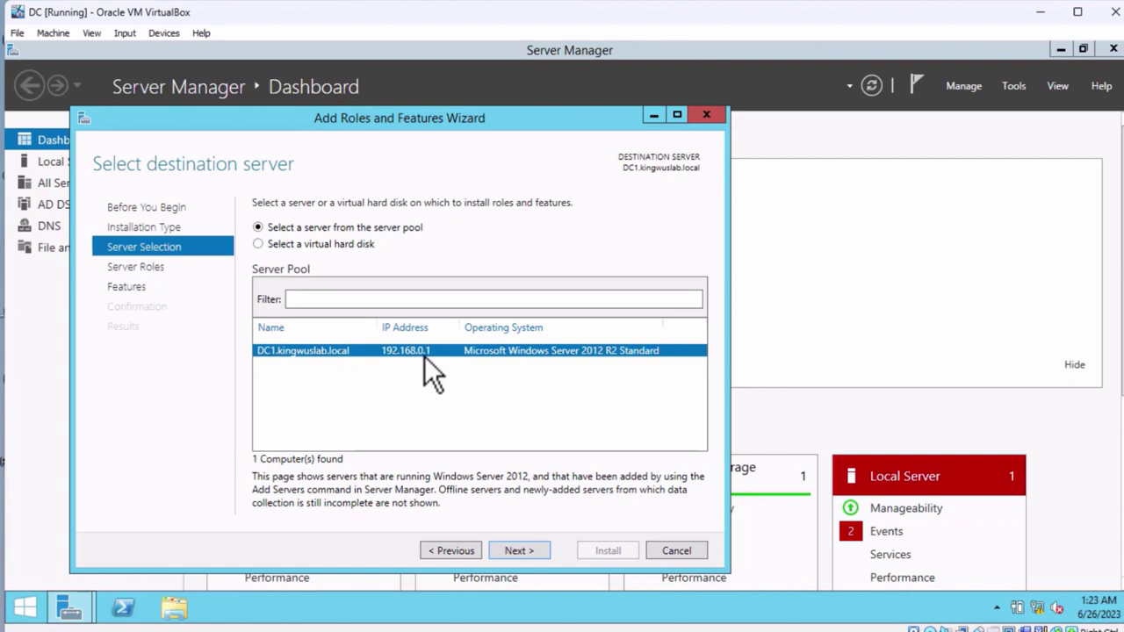
{"action": "left_click", "coordinate": [525, 551]}
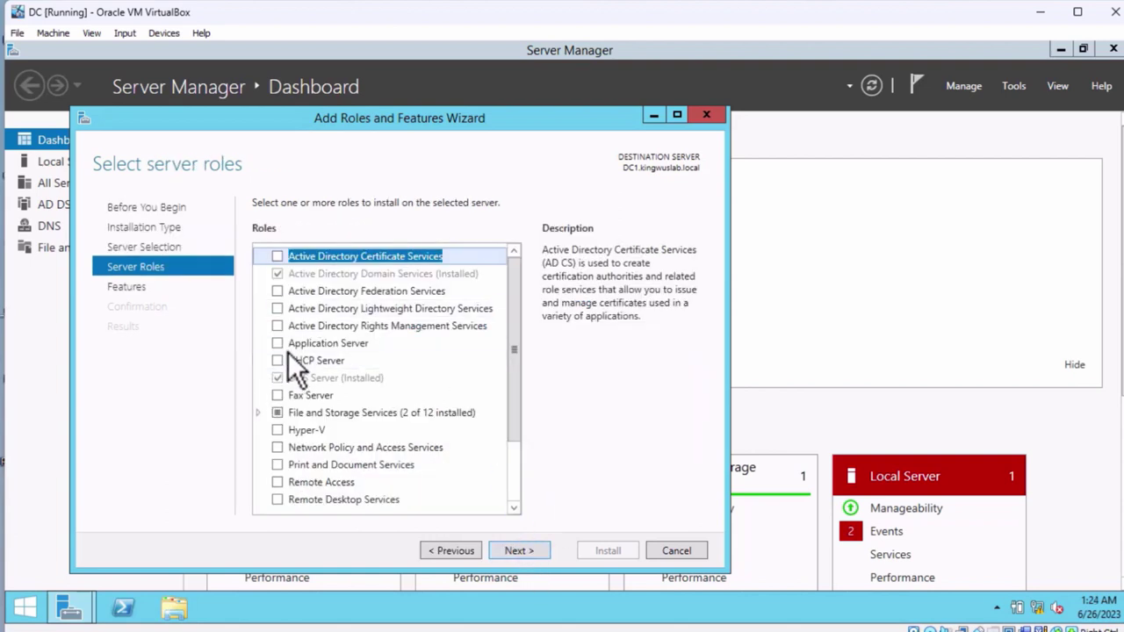
{"action": "left_click", "coordinate": [276, 362]}
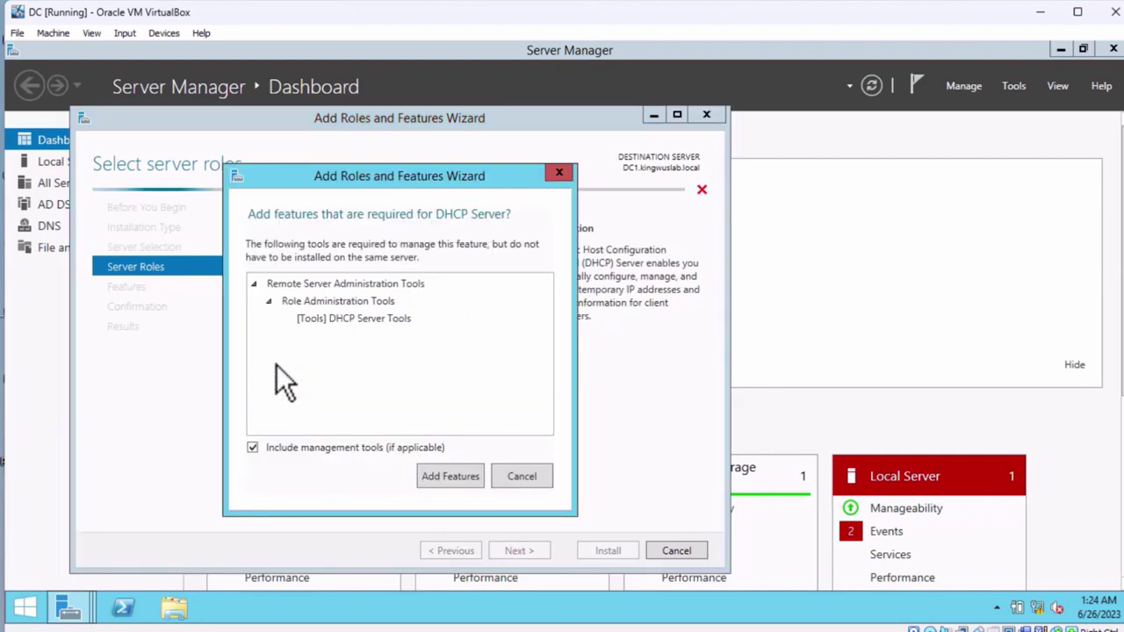
{"action": "left_click", "coordinate": [434, 479]}
{"action": "left_click_drag", "start_coordinate": [512, 355], "coordinate": [506, 456]}
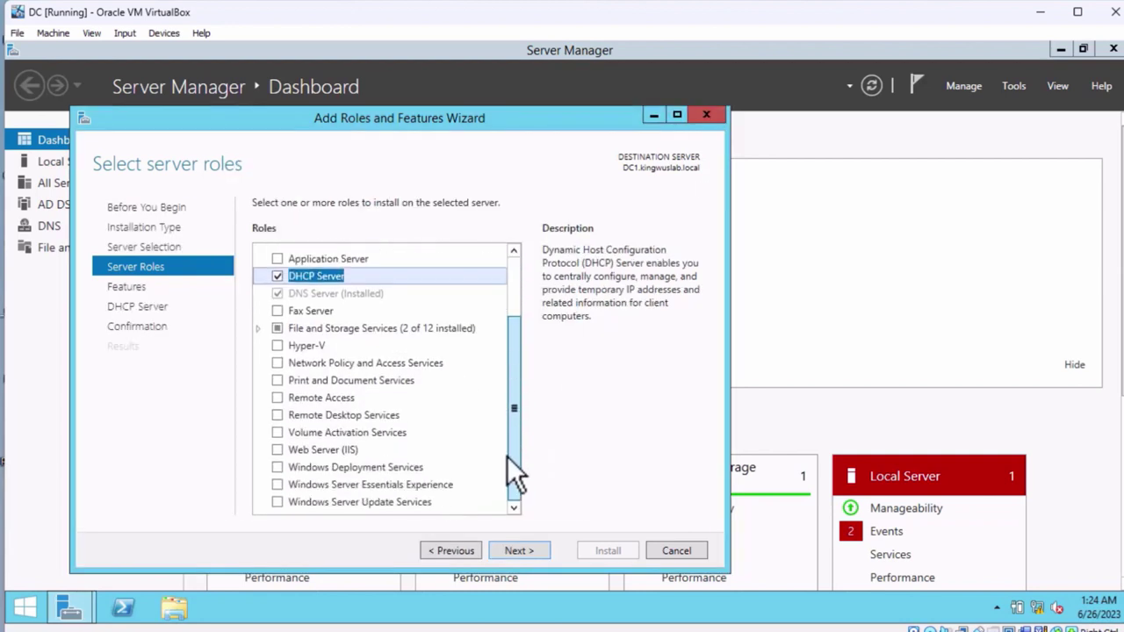
{"action": "left_click", "coordinate": [276, 467]}
{"action": "left_click", "coordinate": [426, 490]}
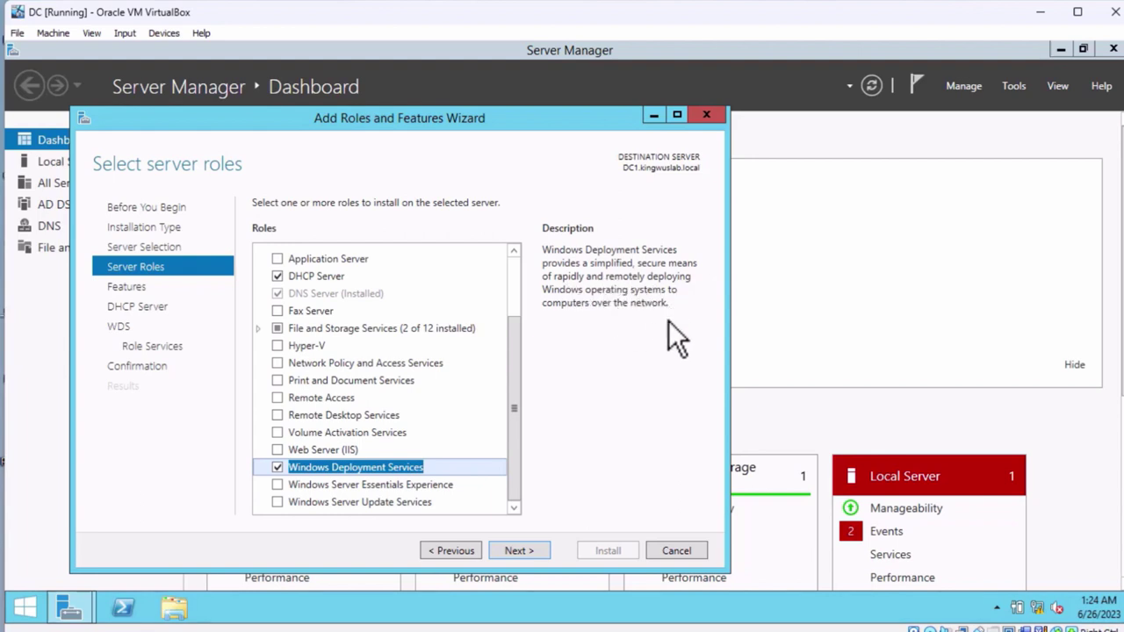
{"action": "left_click", "coordinate": [341, 277]}
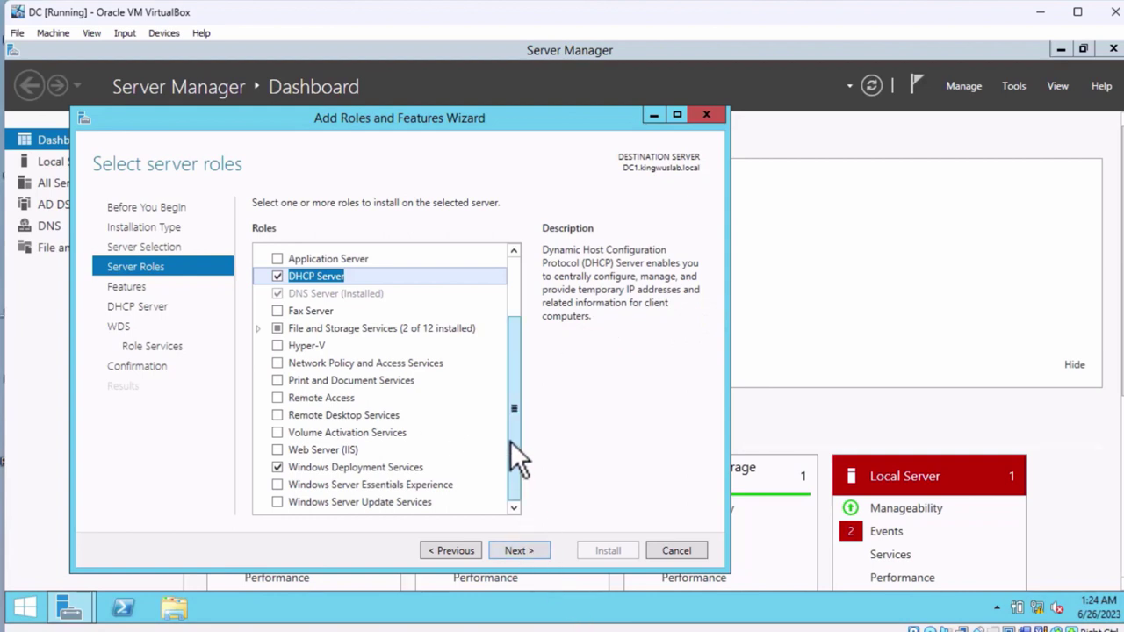
{"action": "left_click", "coordinate": [276, 467]}
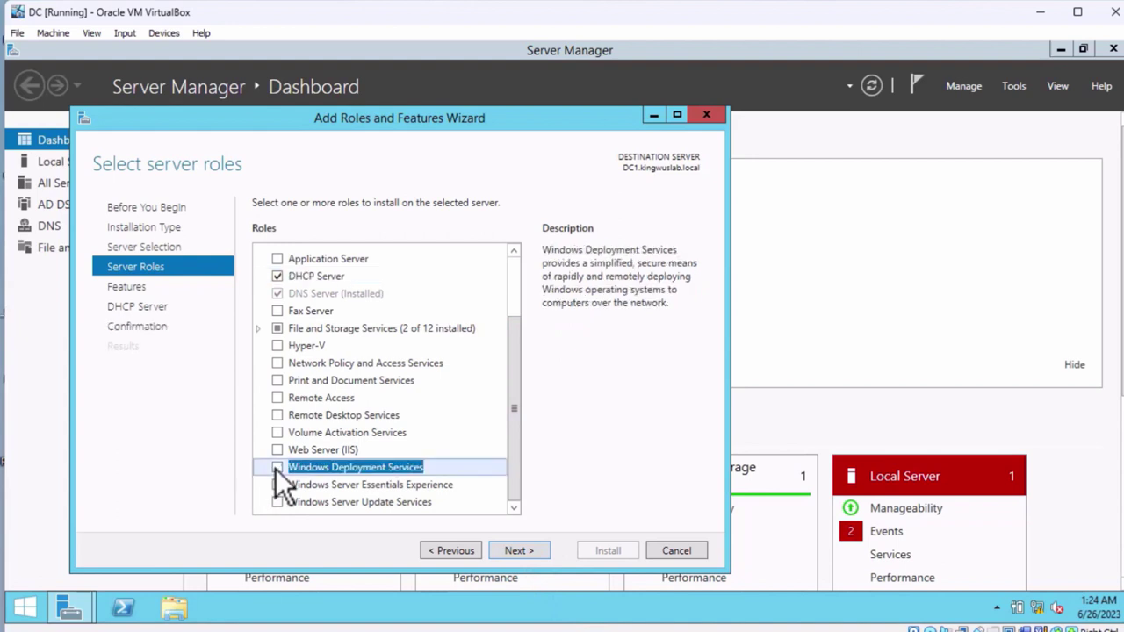
Install the selected DHCP Server role with no further features chosen and close the wizard when installation completes.
{"action": "left_click_drag", "start_coordinate": [518, 405], "coordinate": [520, 387]}
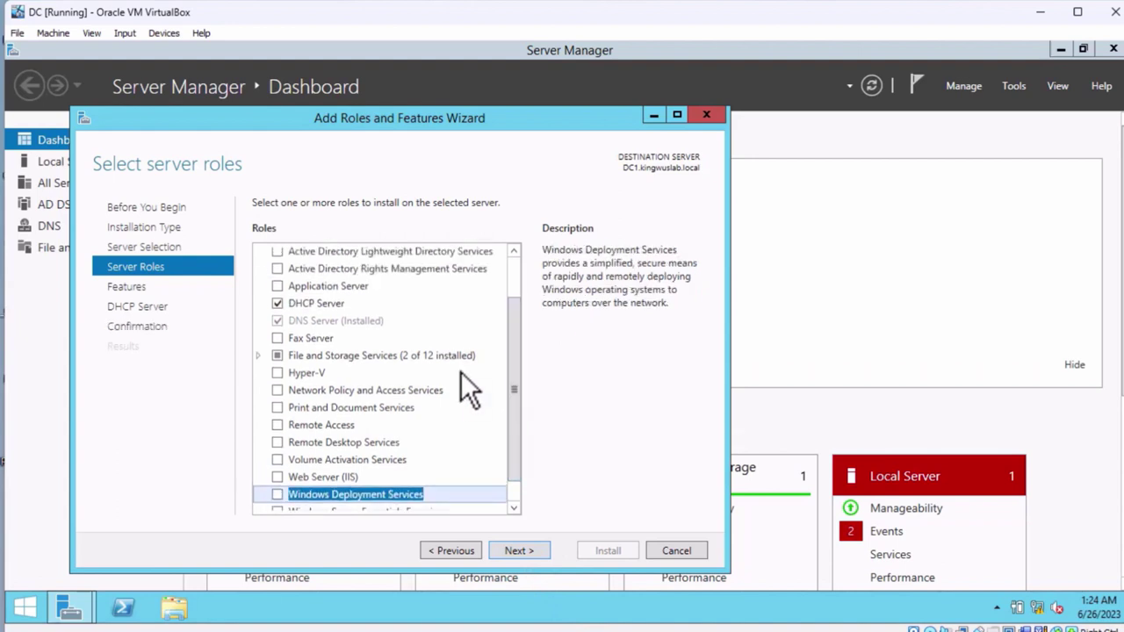
{"action": "left_click", "coordinate": [318, 305]}
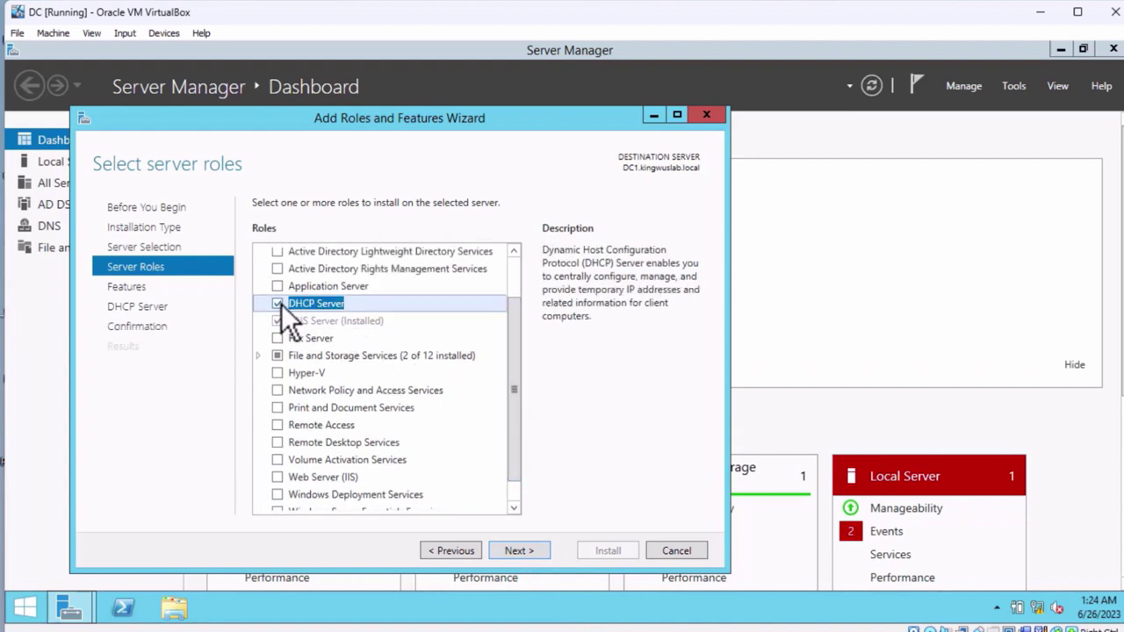
{"action": "left_click", "coordinate": [527, 548]}
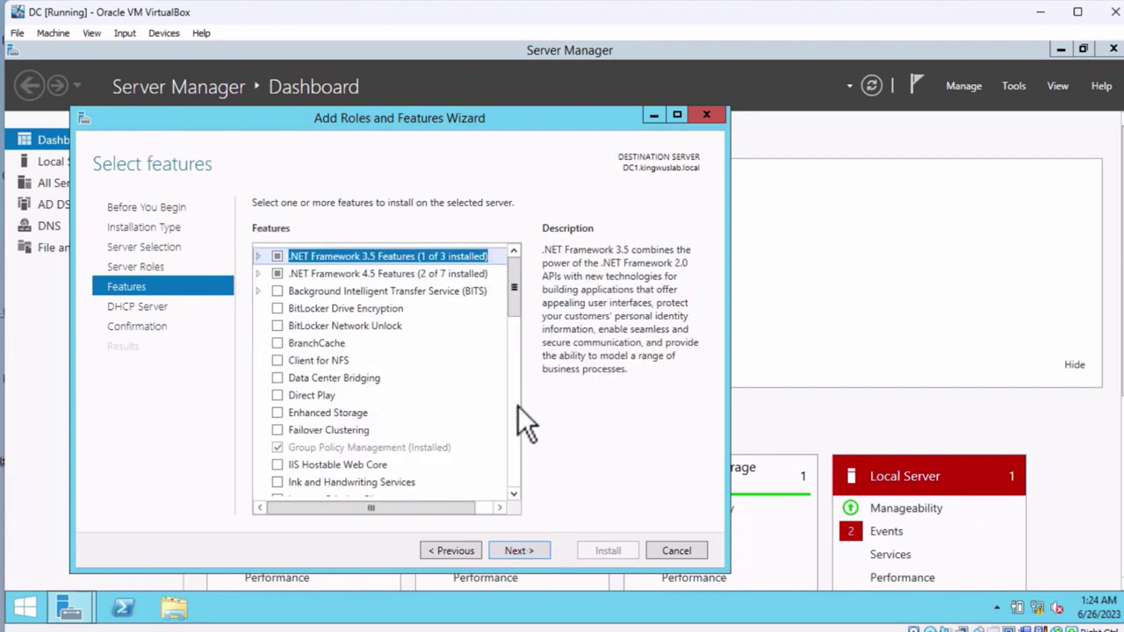
{"action": "left_click", "coordinate": [536, 551]}
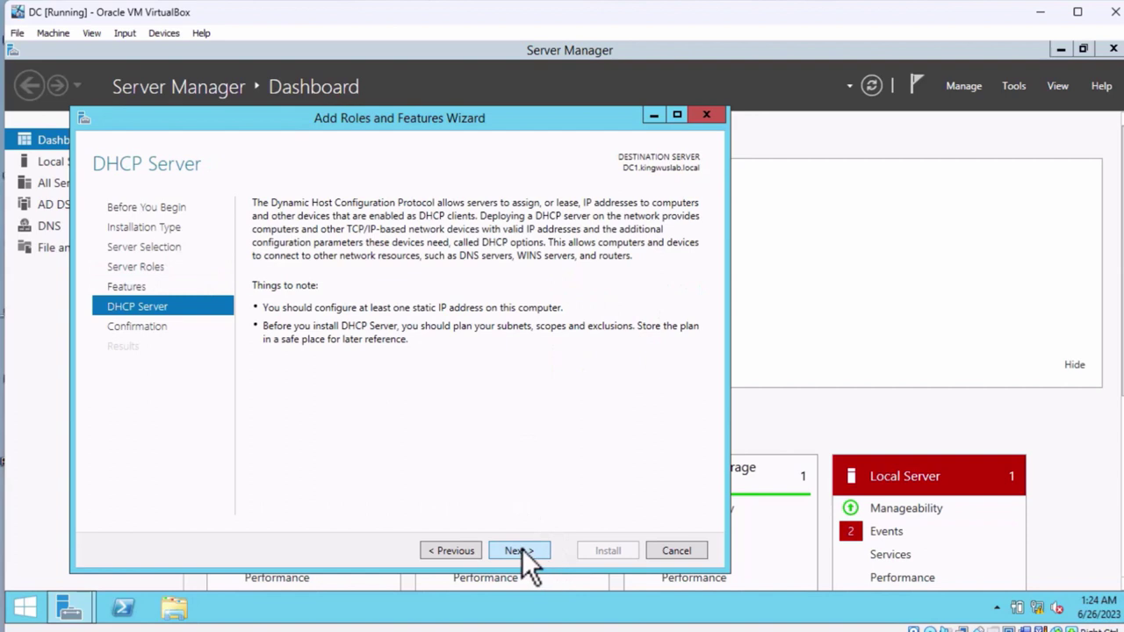
{"action": "left_click", "coordinate": [522, 549]}
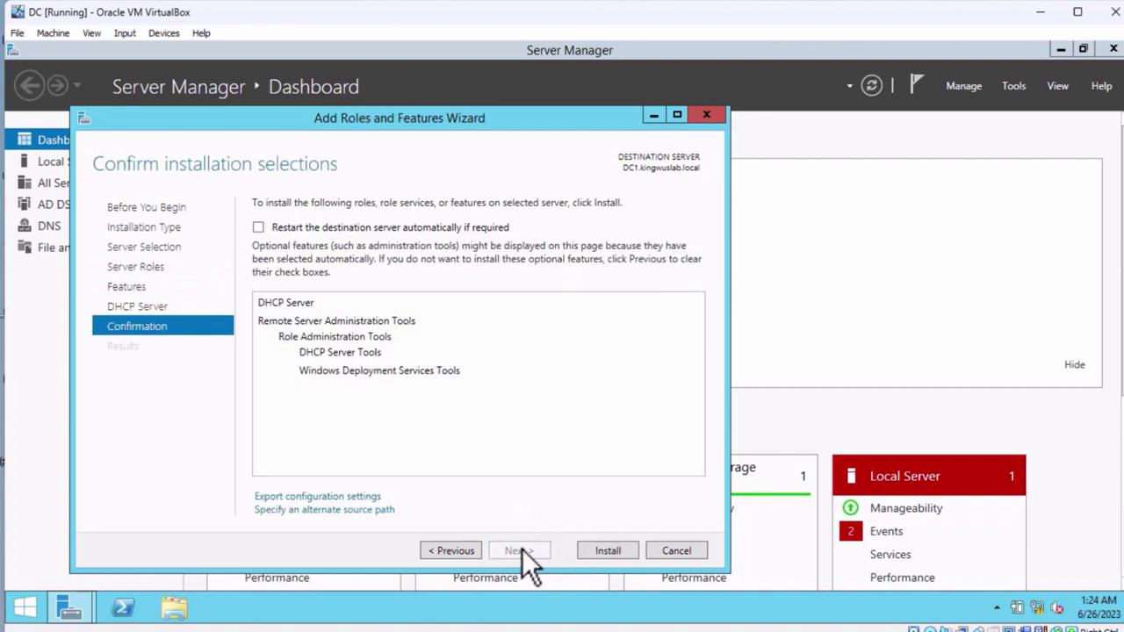
{"action": "left_click", "coordinate": [606, 550]}
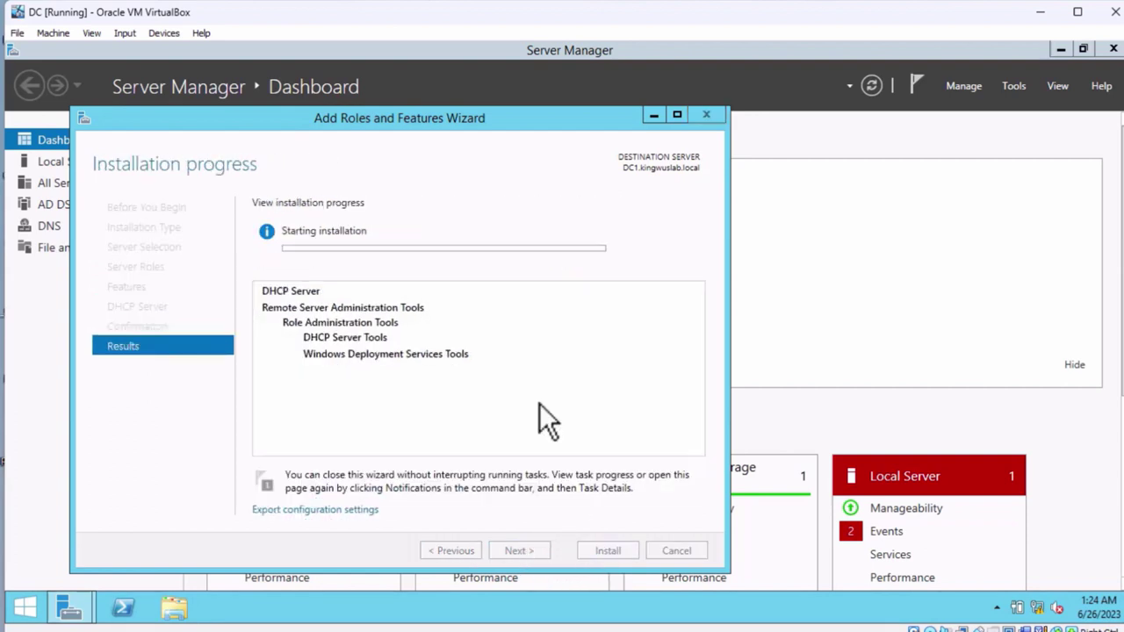
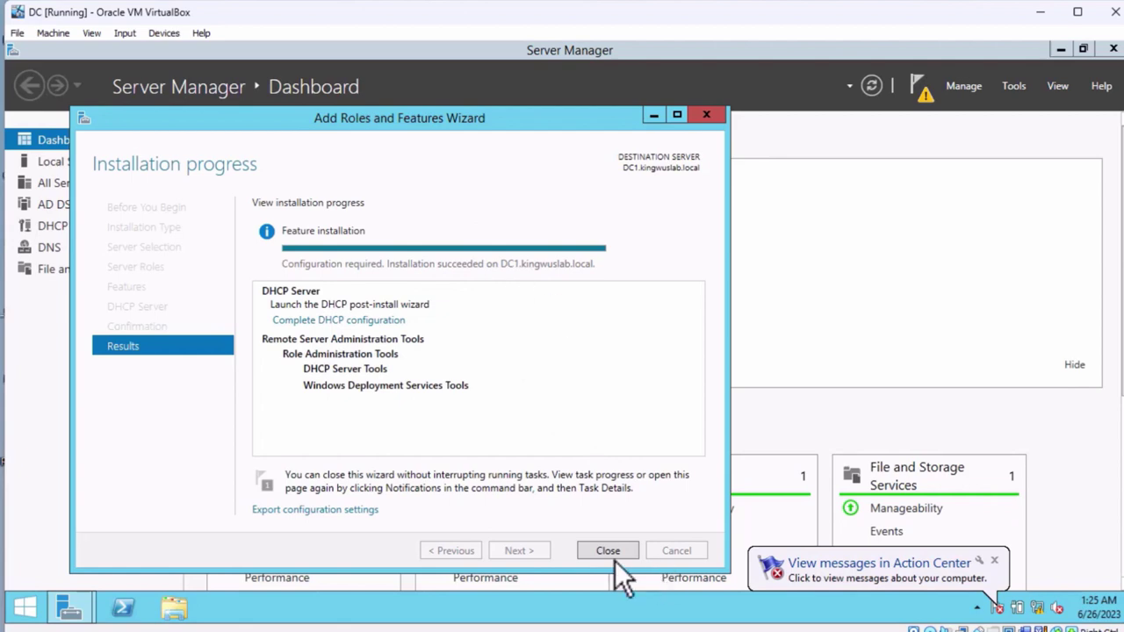
{"action": "left_click", "coordinate": [604, 551]}
Begin another role-based installation on DC1.kingwuslab.local and select the Windows Deployment Services role.
{"action": "left_click", "coordinate": [452, 246]}
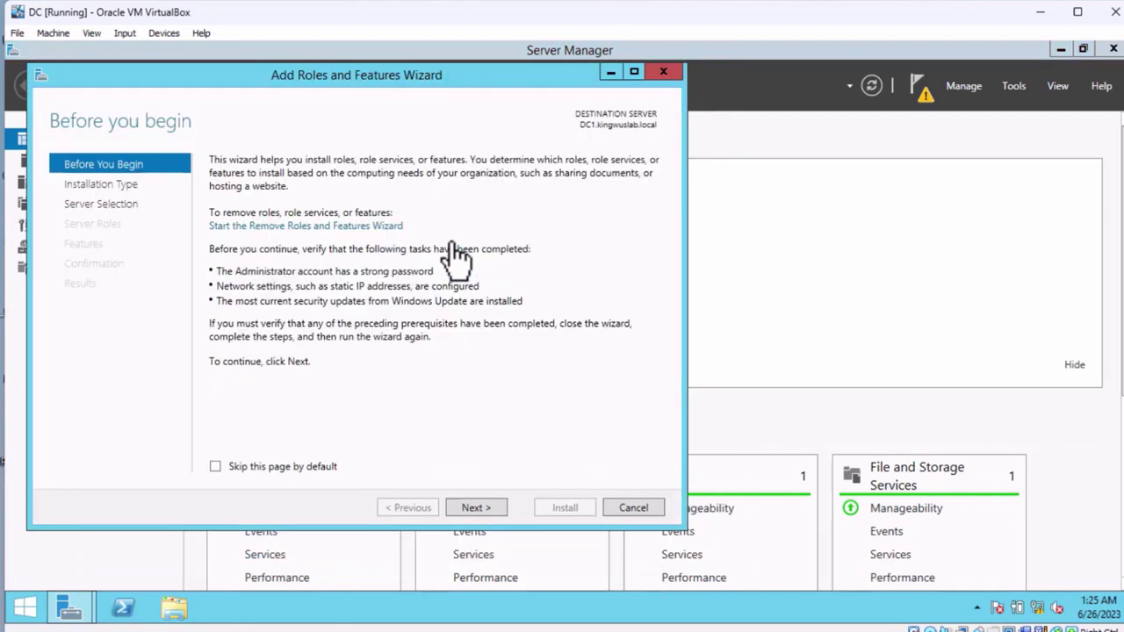
{"action": "left_click", "coordinate": [481, 508]}
{"action": "left_click", "coordinate": [481, 507]}
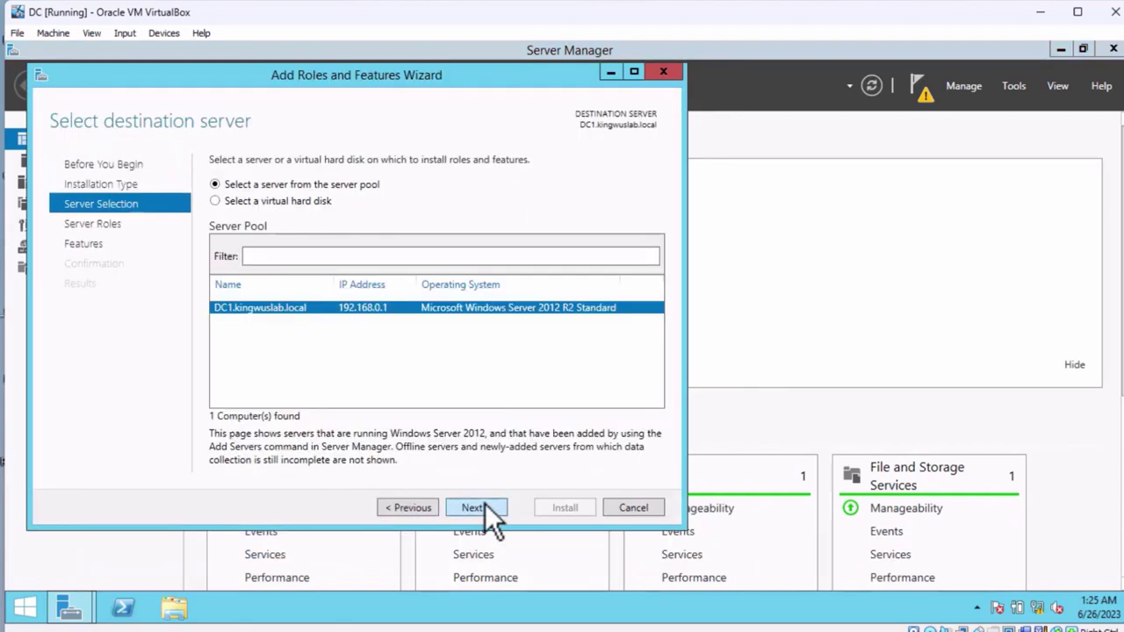
{"action": "left_click", "coordinate": [481, 508]}
{"action": "left_click_drag", "start_coordinate": [472, 339], "coordinate": [471, 426]}
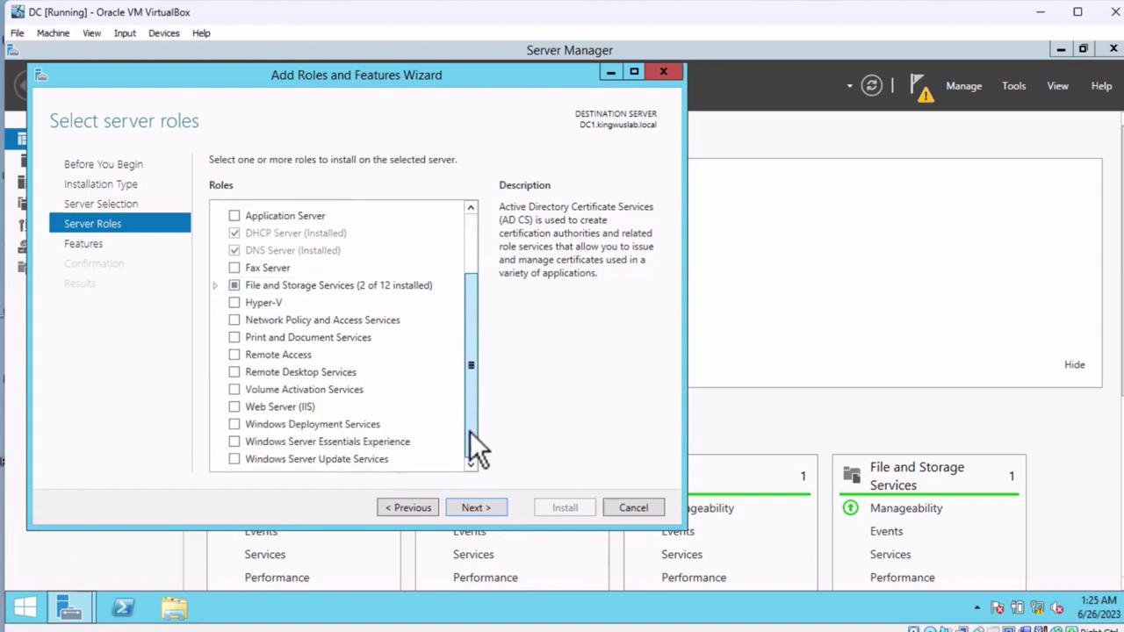
{"action": "left_click", "coordinate": [234, 427]}
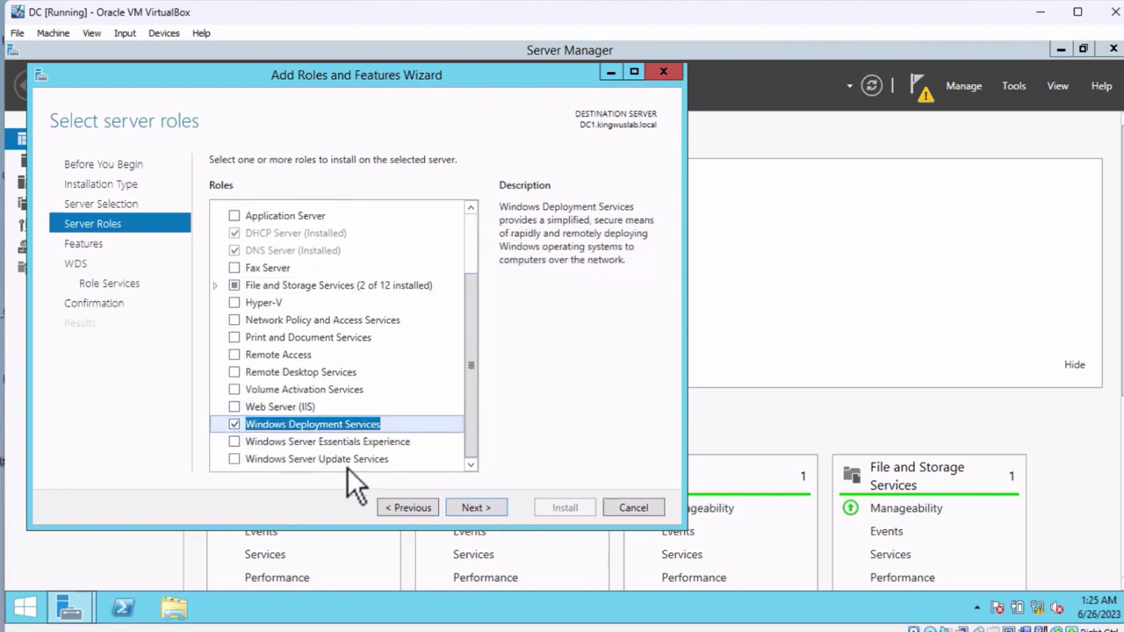
Install Windows Deployment Services with the Deployment Server and Transport Server role services, and close the wizard.
{"action": "left_click", "coordinate": [484, 505]}
{"action": "left_click", "coordinate": [484, 505]}
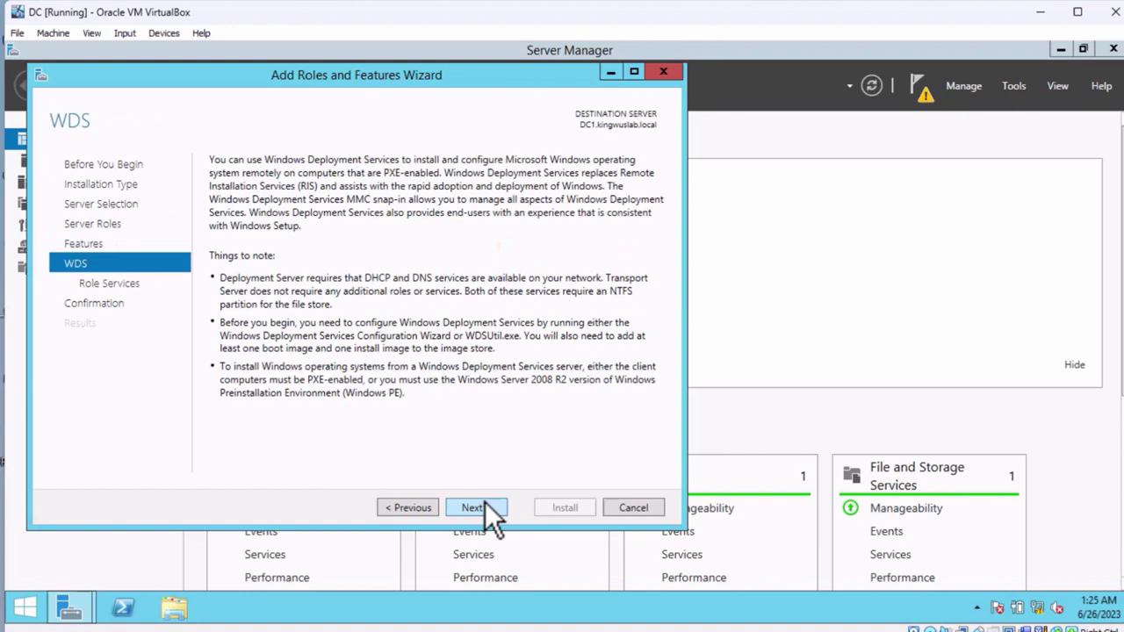
{"action": "left_click", "coordinate": [485, 506]}
{"action": "left_click", "coordinate": [485, 505]}
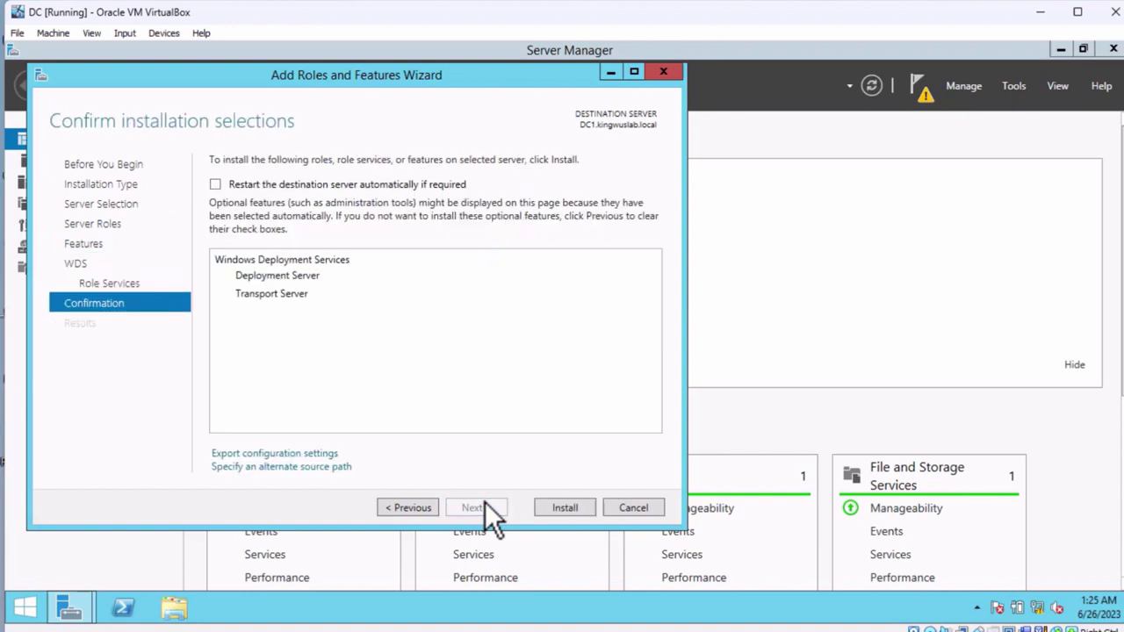
{"action": "left_click", "coordinate": [565, 507]}
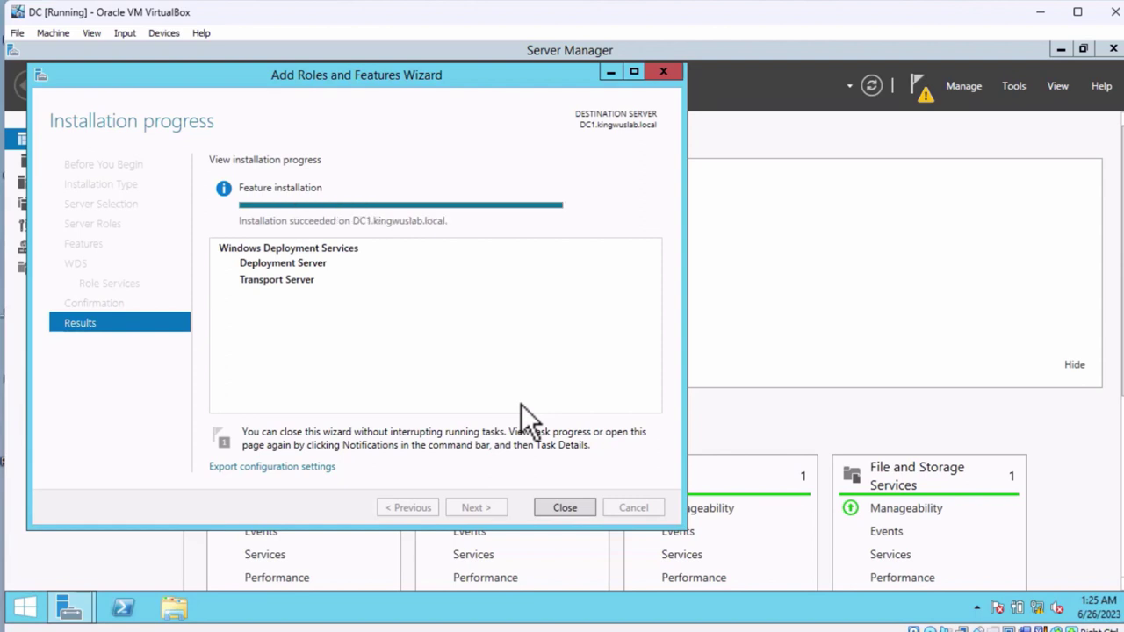
{"action": "left_click", "coordinate": [566, 506]}
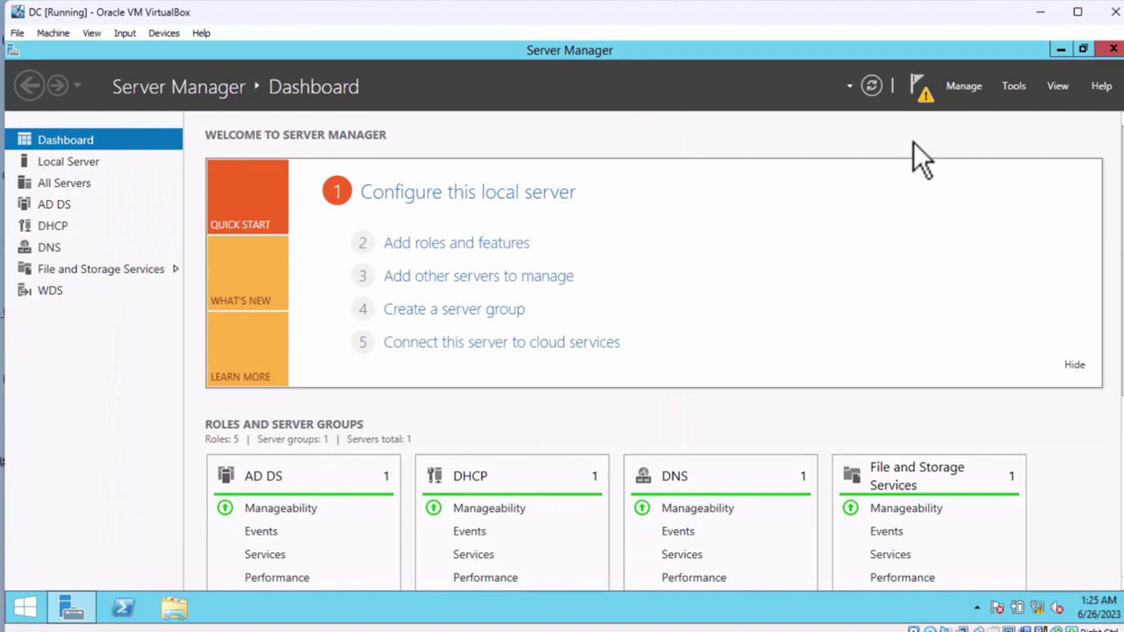
Open the DHCP management console from Server Manager and maximize its window.
{"action": "left_click", "coordinate": [919, 91]}
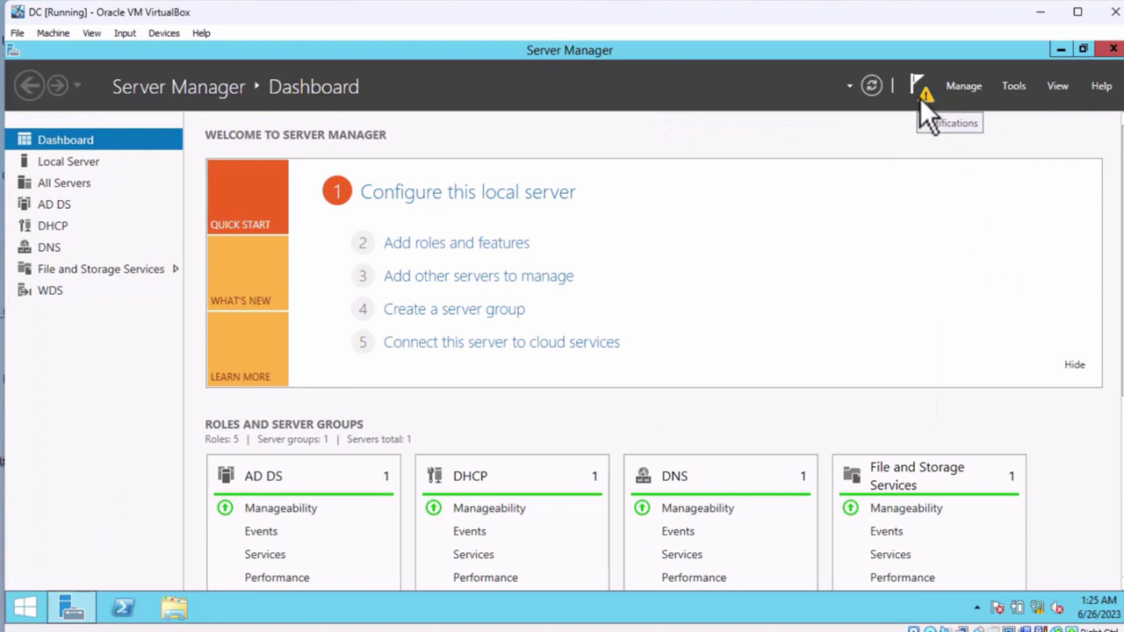
{"action": "left_click", "coordinate": [1013, 85]}
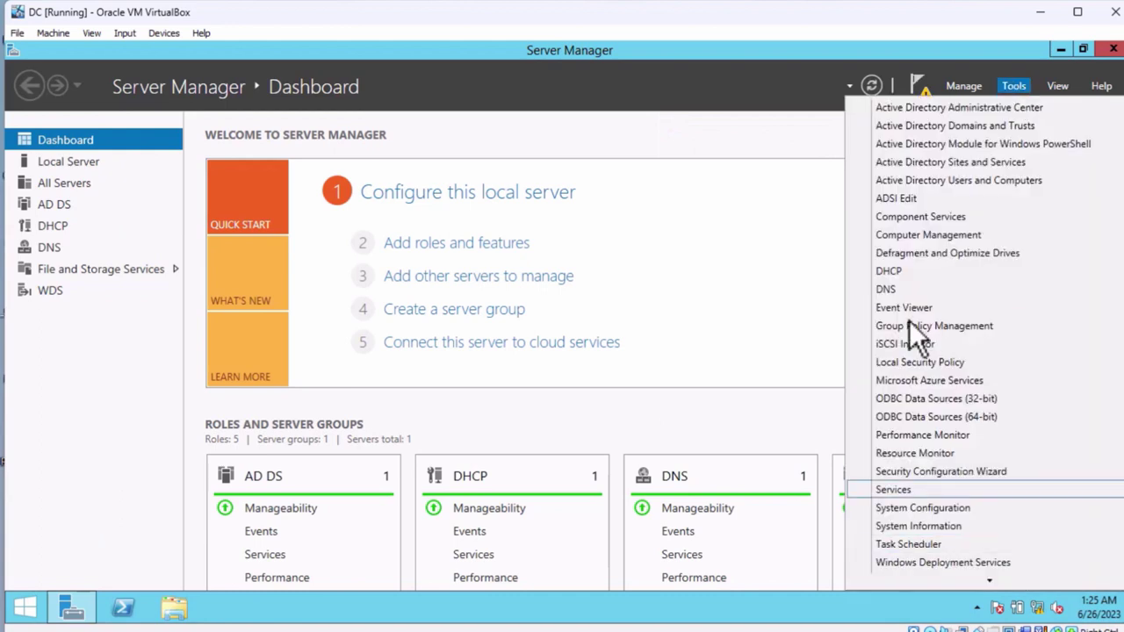
{"action": "left_click", "coordinate": [909, 273]}
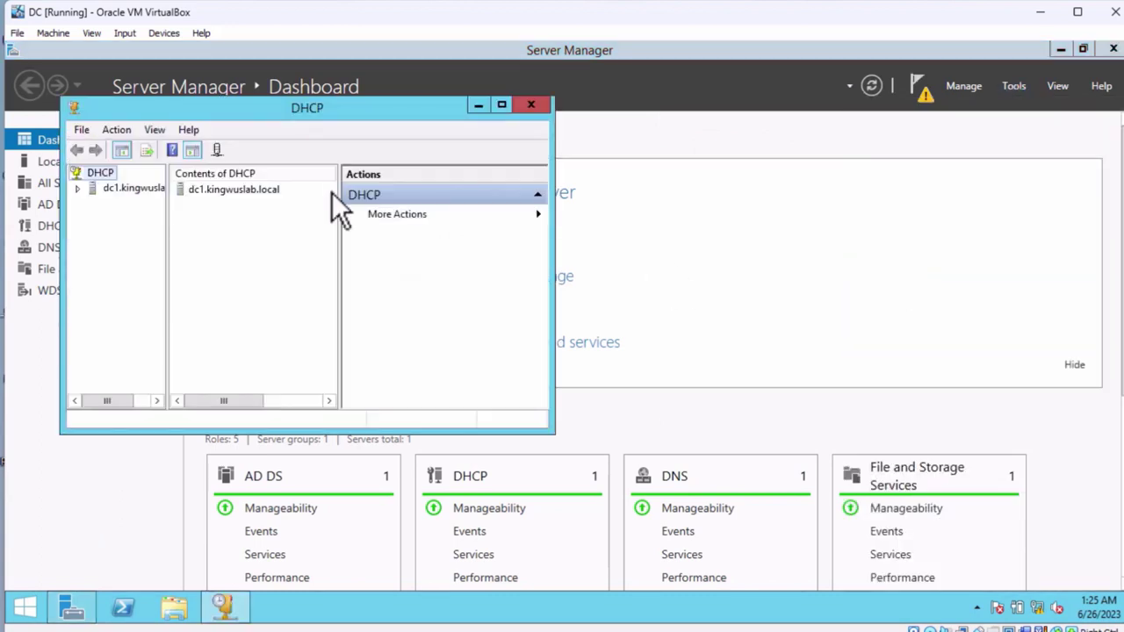
{"action": "double_click", "coordinate": [288, 114]}
Expand dc1.kingwuslab.local and its IPv4 node in the DHCP console tree, widening the tree pane to show the full server name.
{"action": "double_click", "coordinate": [206, 125]}
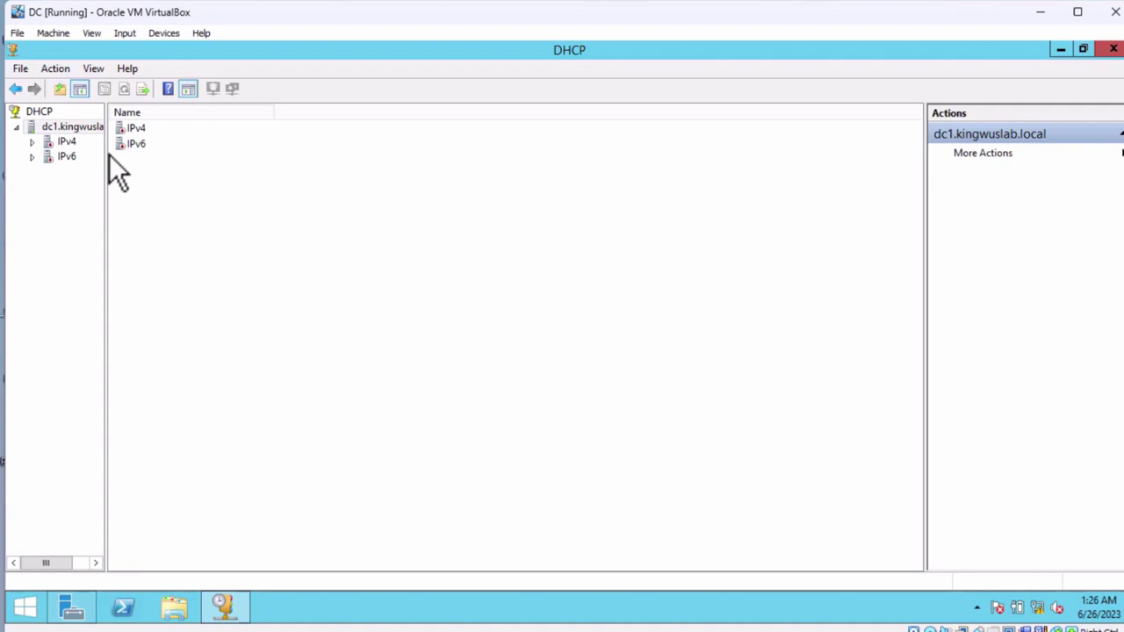
{"action": "left_click_drag", "start_coordinate": [106, 156], "coordinate": [223, 166]}
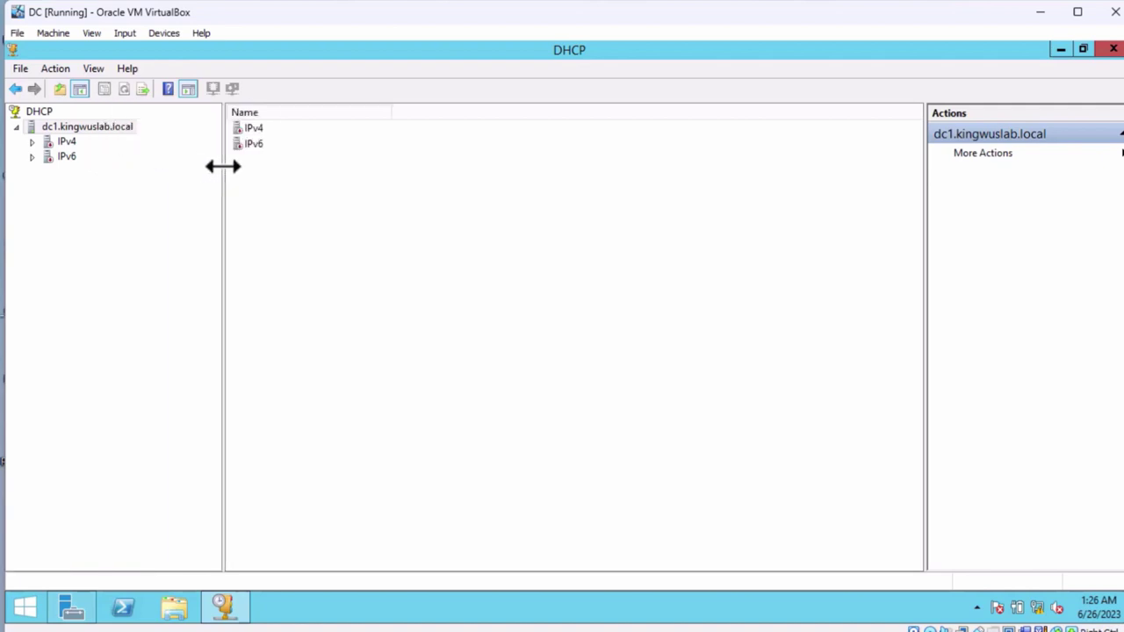
{"action": "double_click", "coordinate": [63, 142]}
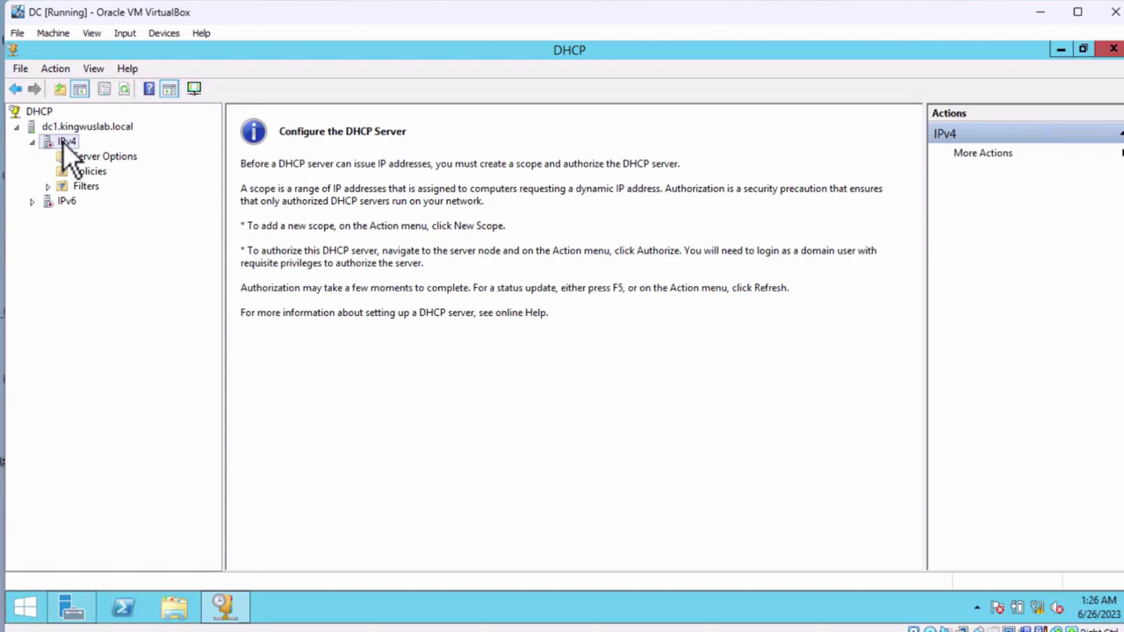
{"action": "double_click", "coordinate": [70, 197]}
{"action": "left_click", "coordinate": [33, 201]}
Start a new IPv4 scope on dc1.kingwuslab.local and name it DHCP SERVER.
{"action": "left_click", "coordinate": [67, 141]}
{"action": "right_click", "coordinate": [60, 143]}
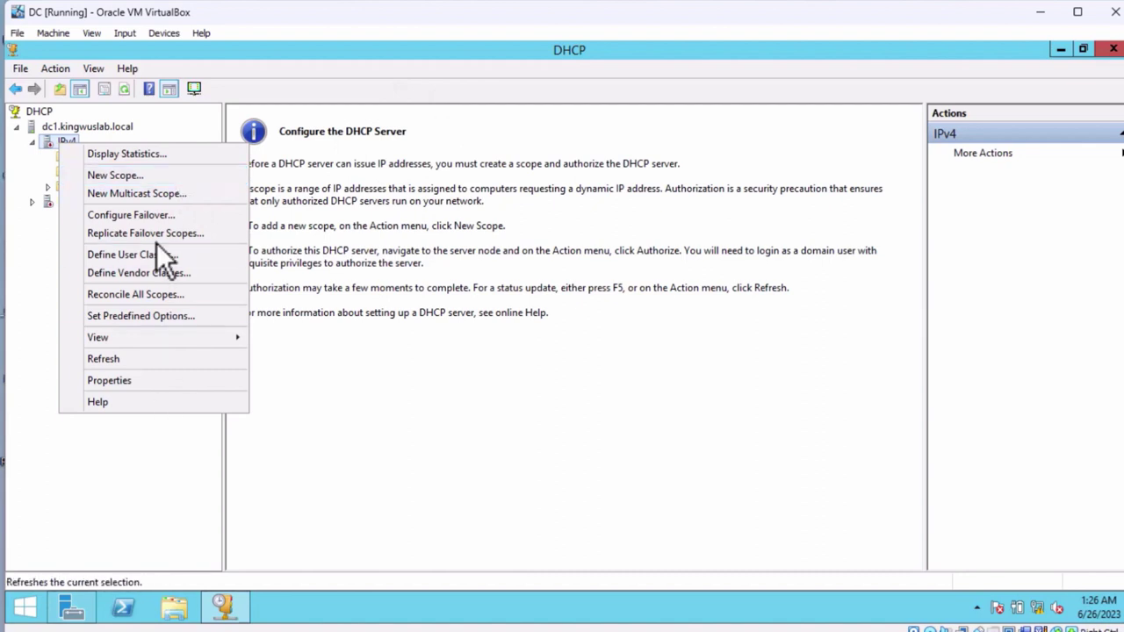
{"action": "right_click", "coordinate": [54, 140]}
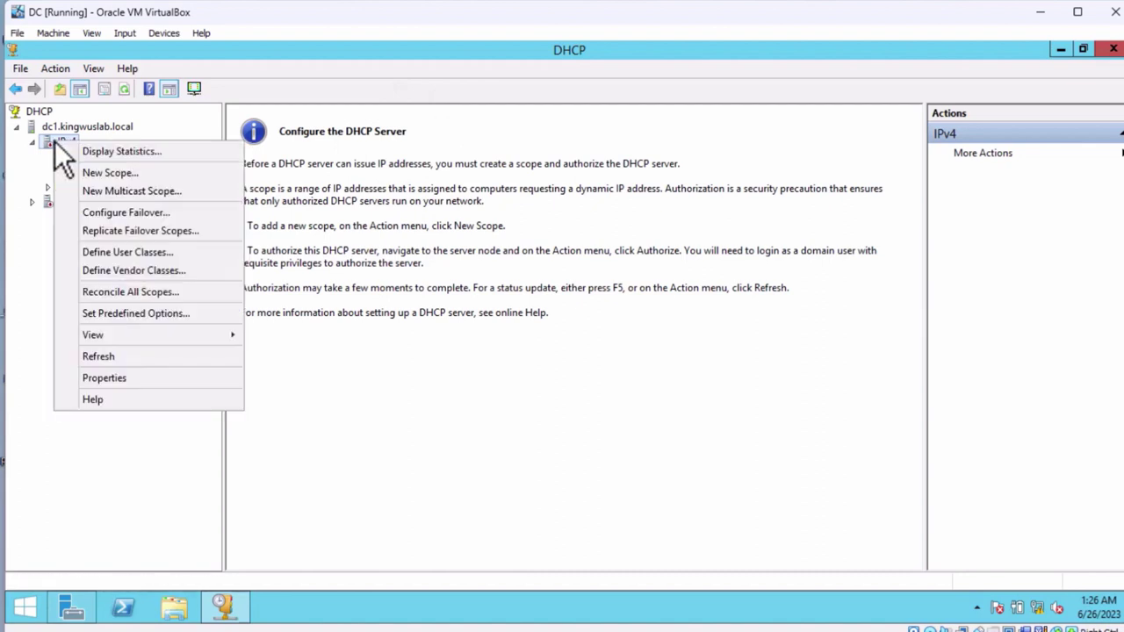
{"action": "left_click", "coordinate": [125, 178]}
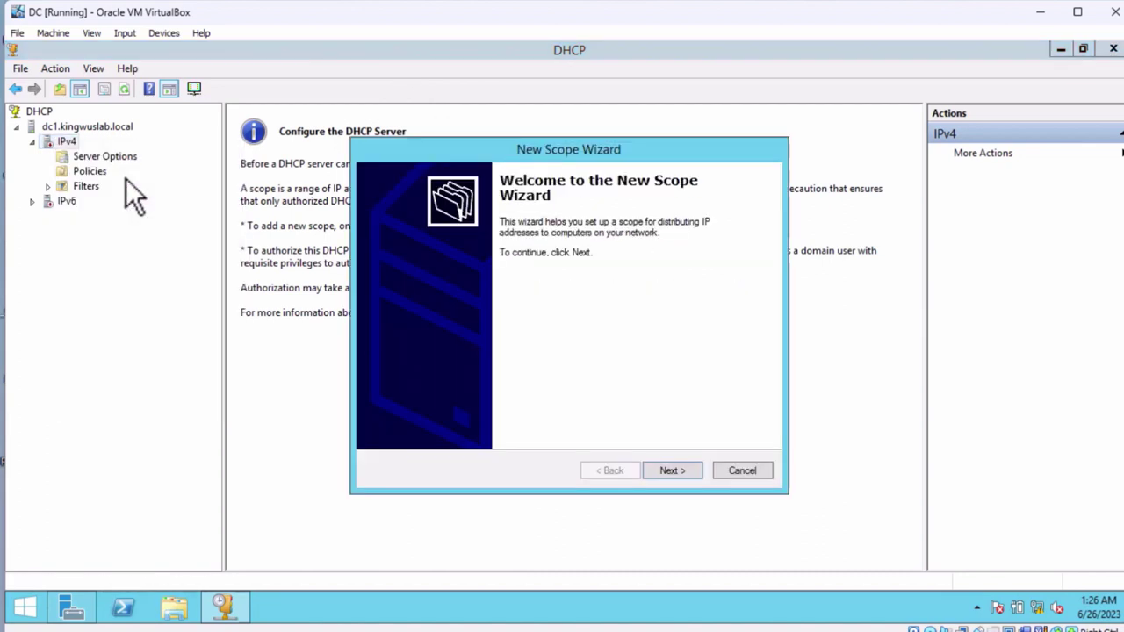
{"action": "left_click", "coordinate": [664, 468]}
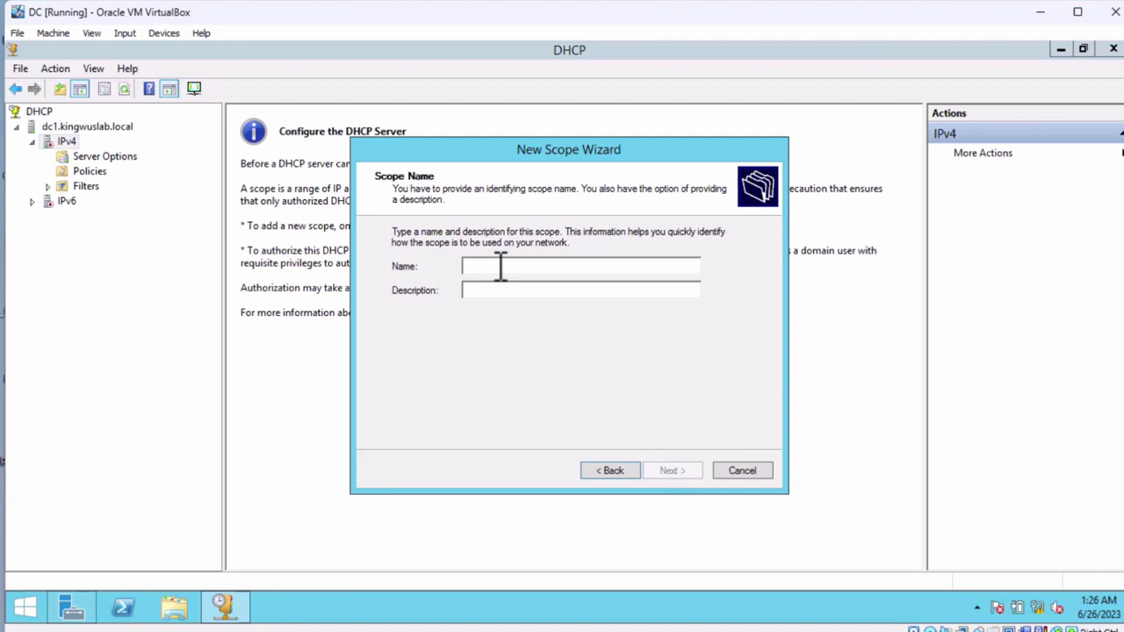
{"action": "type", "text": "D"}
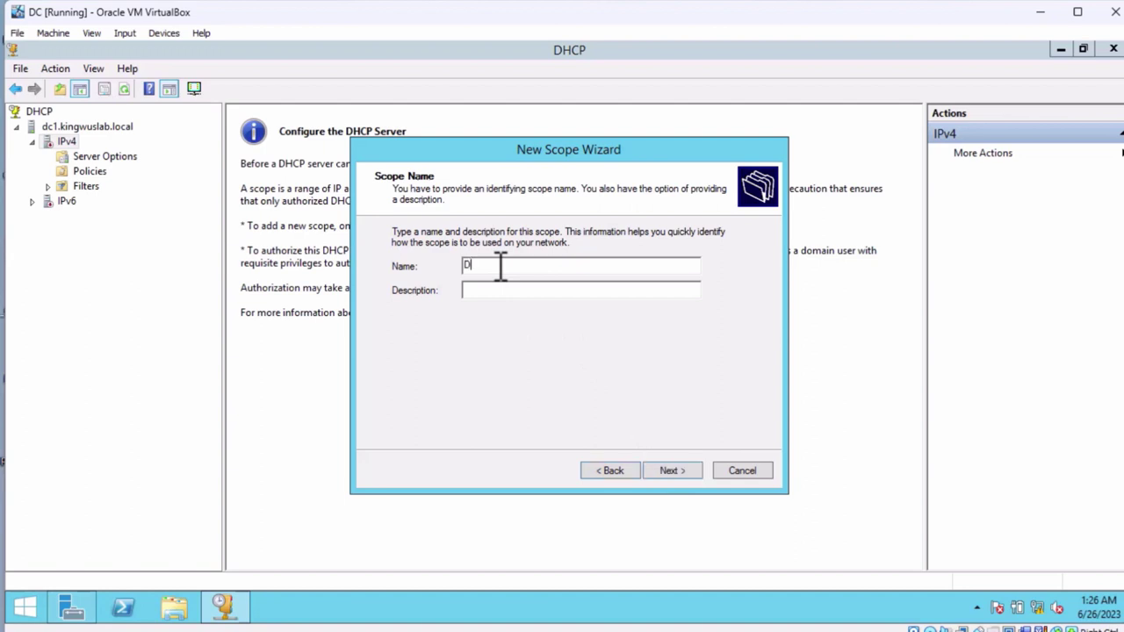
{"action": "type", "text": "HCP SERVER"}
{"action": "left_click", "coordinate": [672, 475]}
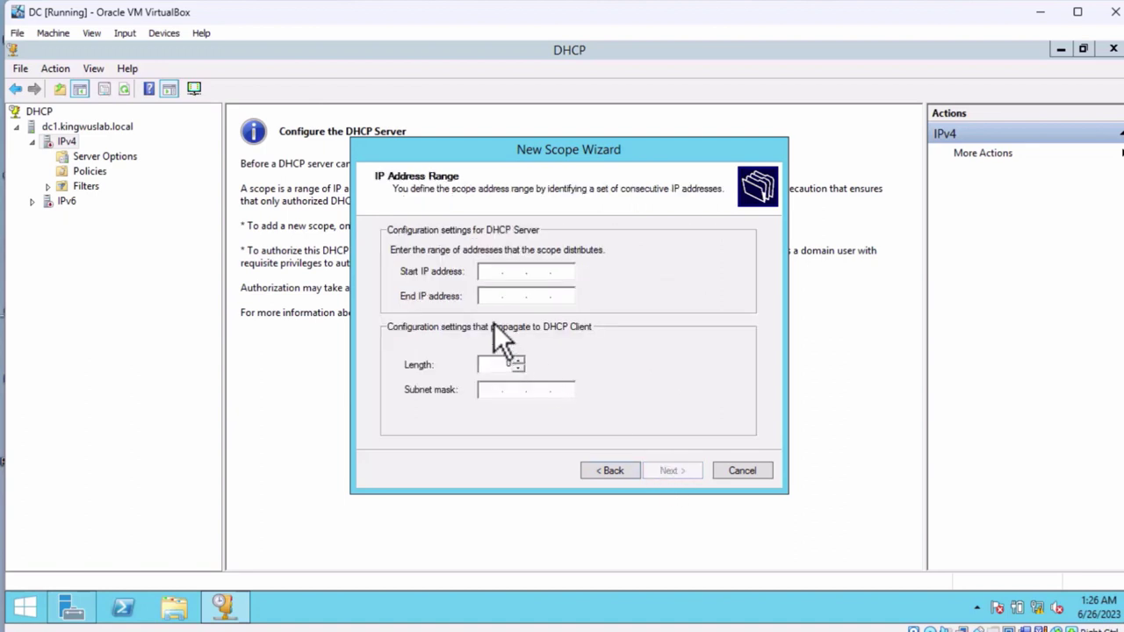
Set the scope's address range from 192.168.0.2 to 192.168.0.50, keep the suggested subnet mask, and continue to the exclusions.
{"action": "type", "text": "192.16"}
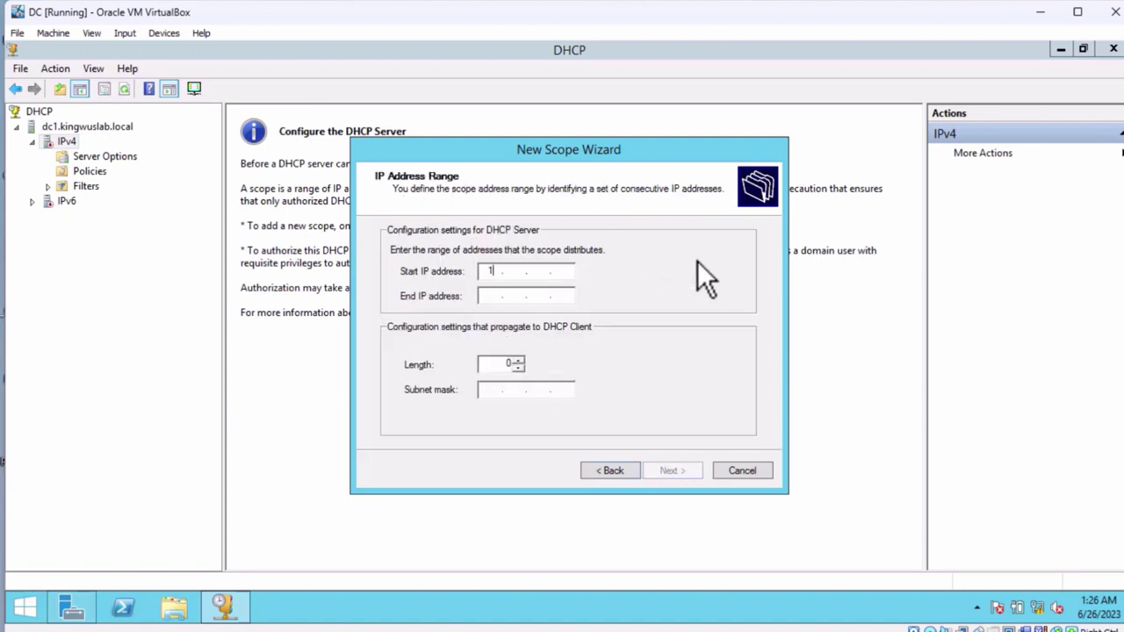
{"action": "type", "text": "8.0.1"}
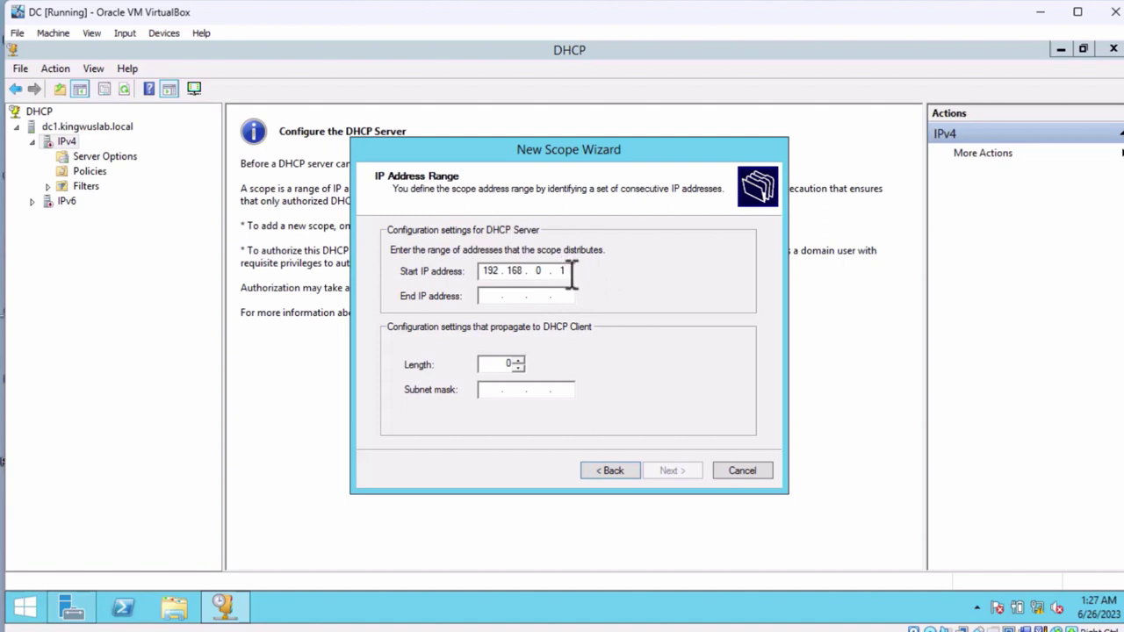
{"action": "key", "text": "BackSpace"}
{"action": "type", "text": "2"}
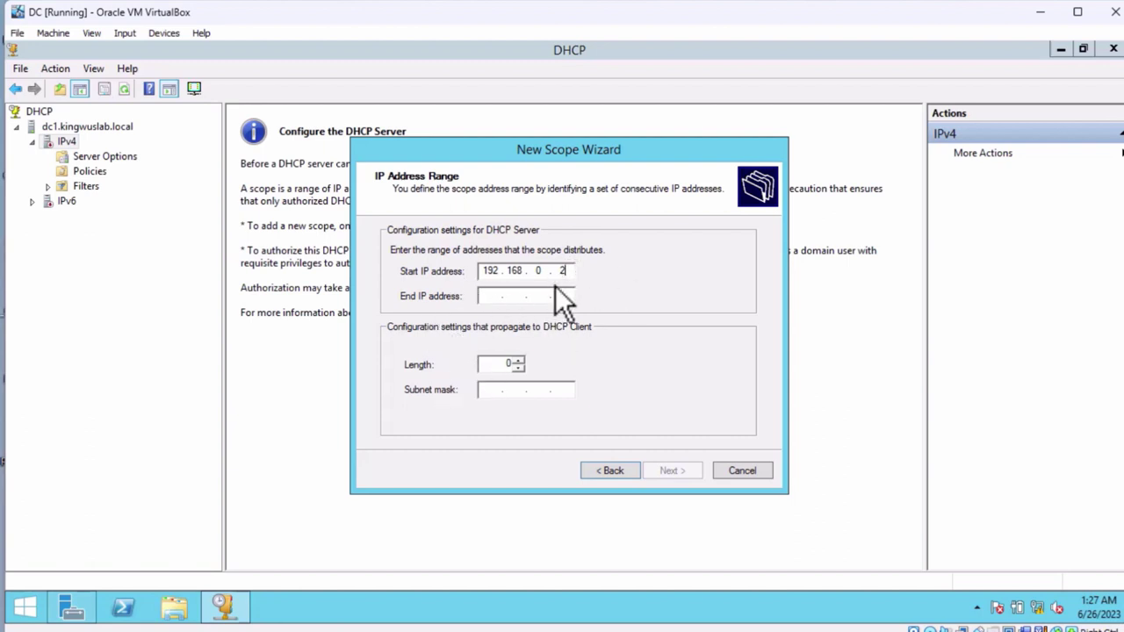
{"action": "left_click", "coordinate": [493, 296]}
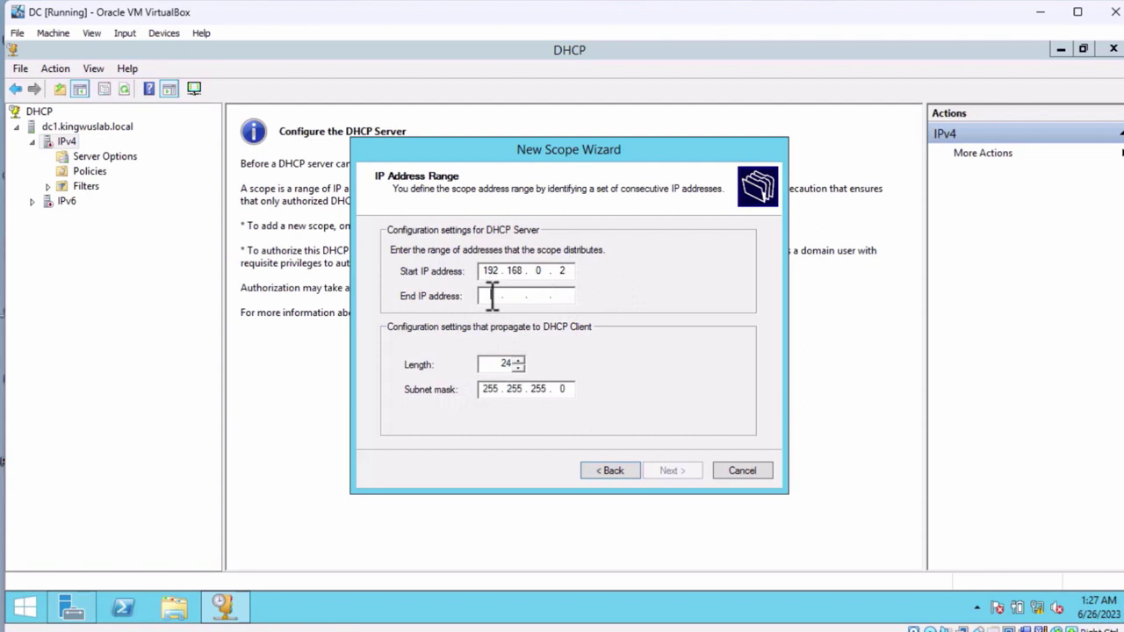
{"action": "type", "text": "192 . 168 . 0 . "}
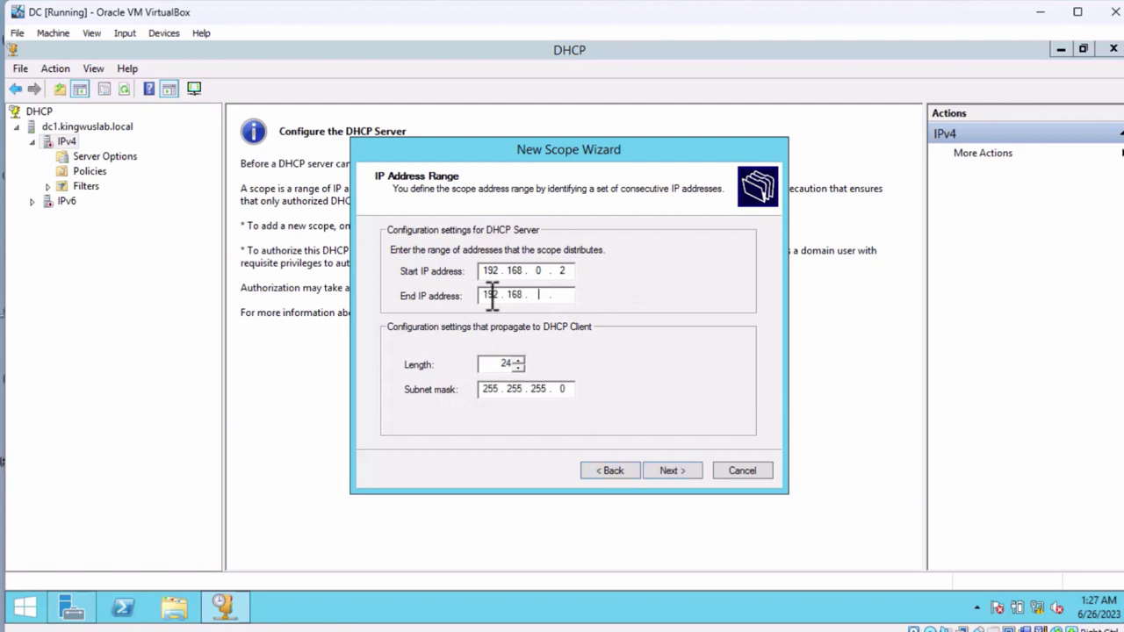
{"action": "type", "text": "50"}
{"action": "left_click_drag", "start_coordinate": [570, 296], "coordinate": [560, 271]}
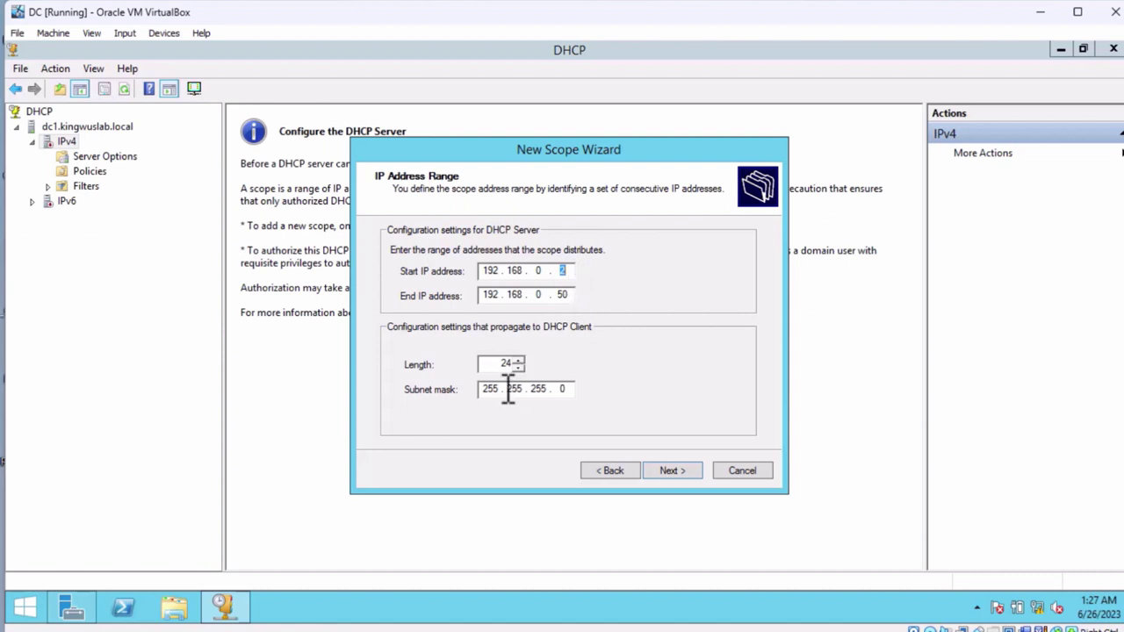
{"action": "left_click_drag", "start_coordinate": [486, 363], "coordinate": [527, 365]}
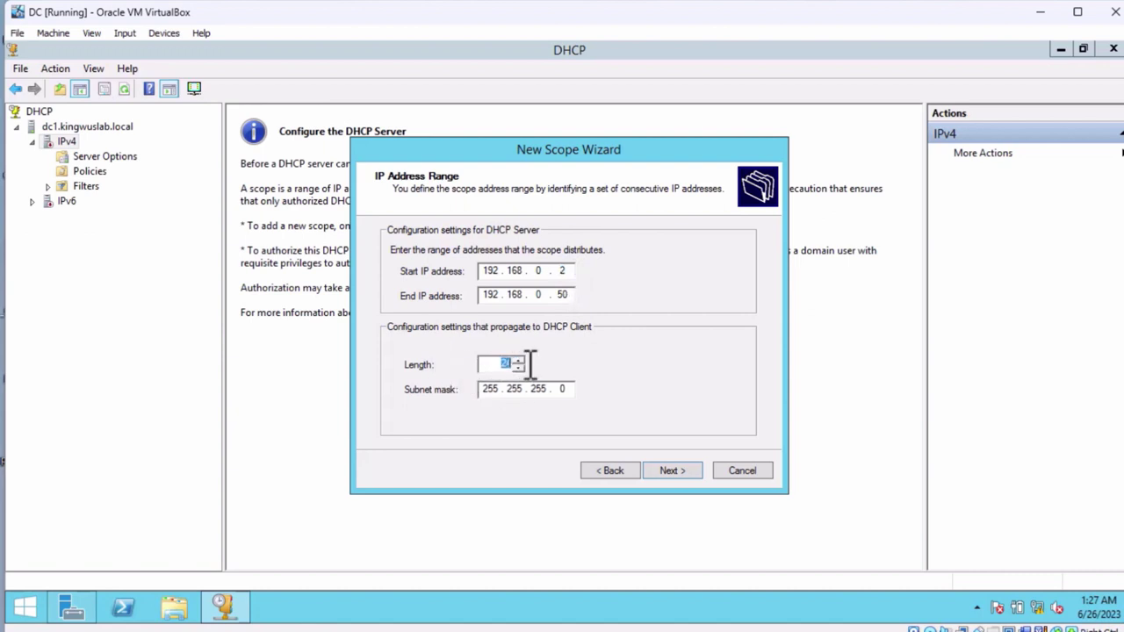
{"action": "left_click", "coordinate": [688, 468]}
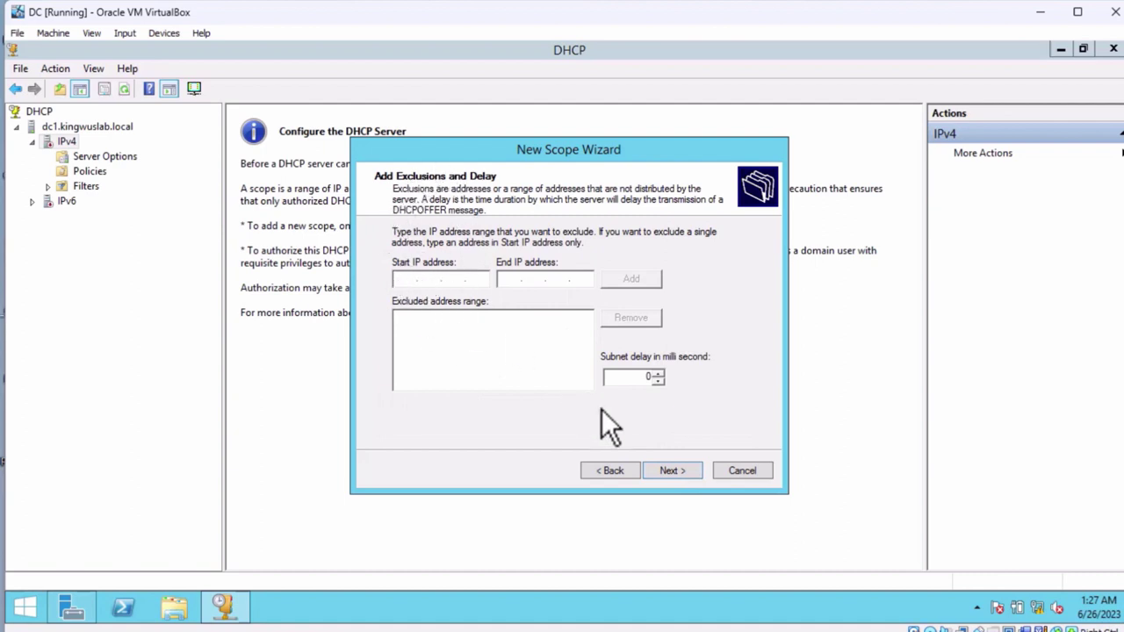
Go back to review the scope's start and end IP addresses, and return to the exclusions page.
{"action": "left_click", "coordinate": [622, 474]}
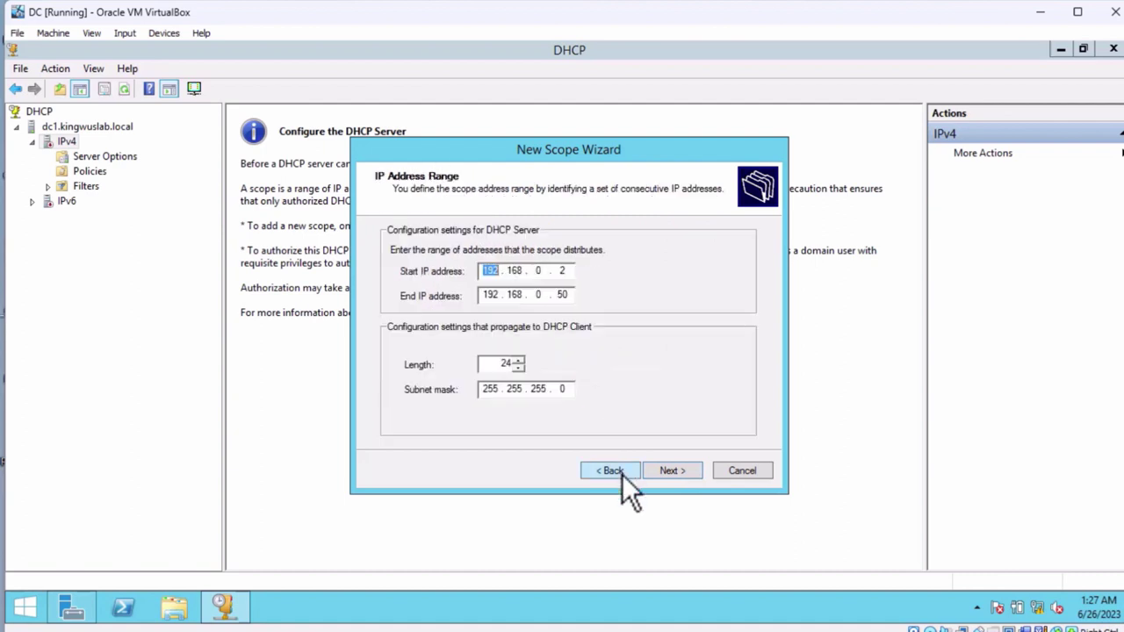
{"action": "double_click", "coordinate": [567, 271]}
{"action": "left_click", "coordinate": [576, 273]}
{"action": "double_click", "coordinate": [576, 272]}
{"action": "left_click", "coordinate": [573, 297]}
{"action": "left_click", "coordinate": [567, 272]}
{"action": "left_click", "coordinate": [688, 477]}
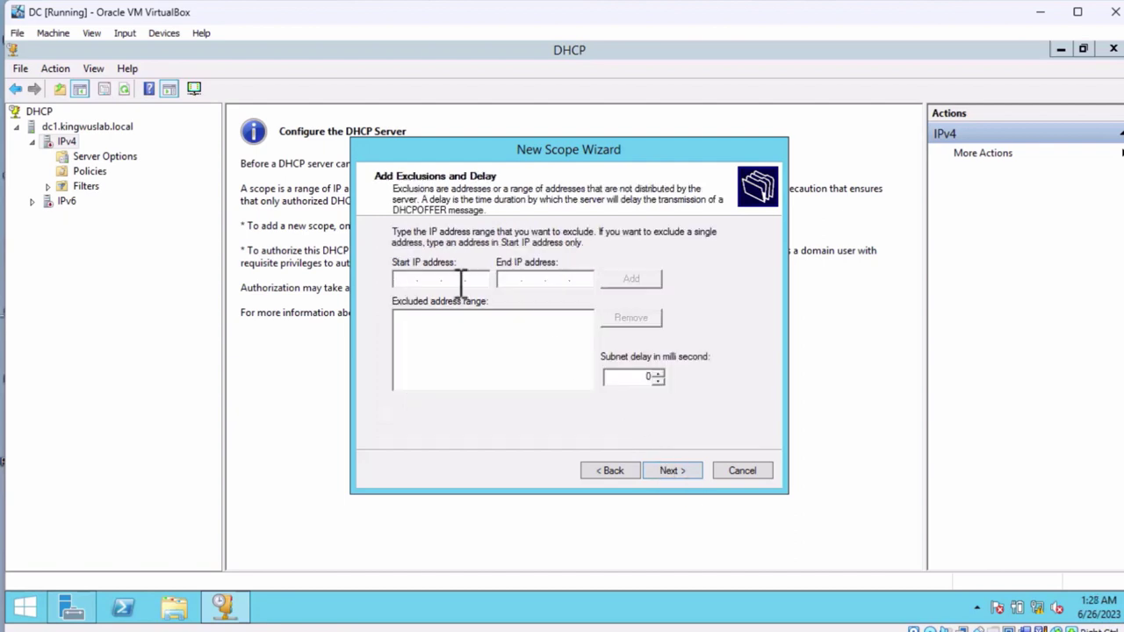
Exclude the addresses 192.168.0.2 to 192.168.0.3 from the scope and continue to the lease duration.
{"action": "left_click", "coordinate": [406, 279]}
{"action": "type", "text": "192 . 1"}
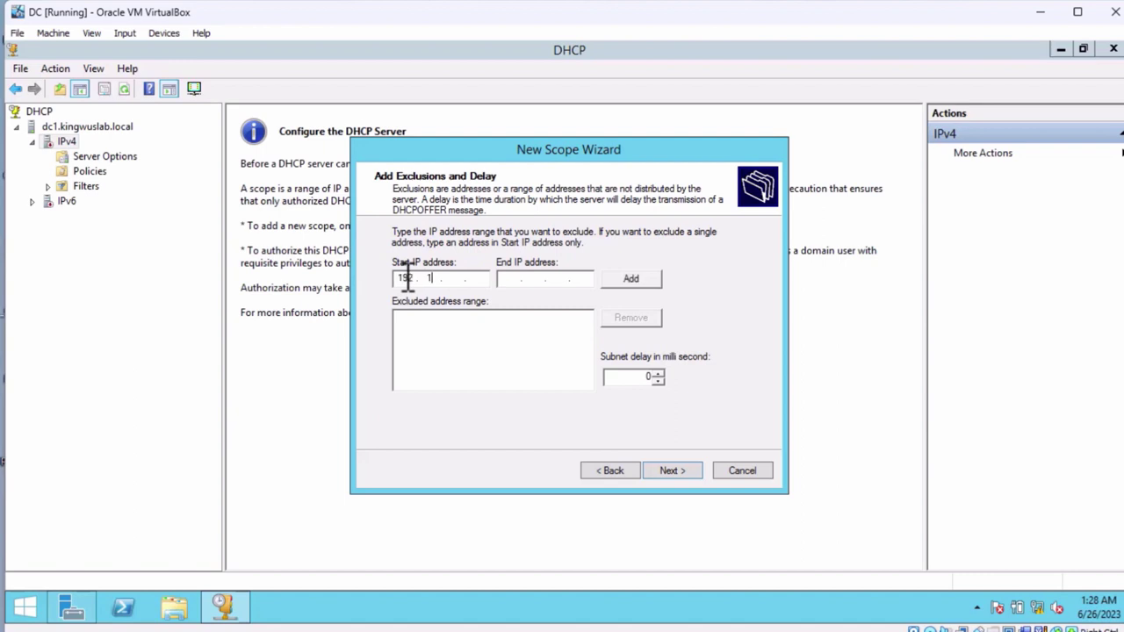
{"action": "type", "text": "68 . 0 . 2"}
{"action": "left_click", "coordinate": [506, 281]}
{"action": "type", "text": "192 . 168 . 0 . 3"}
{"action": "left_click", "coordinate": [631, 284]}
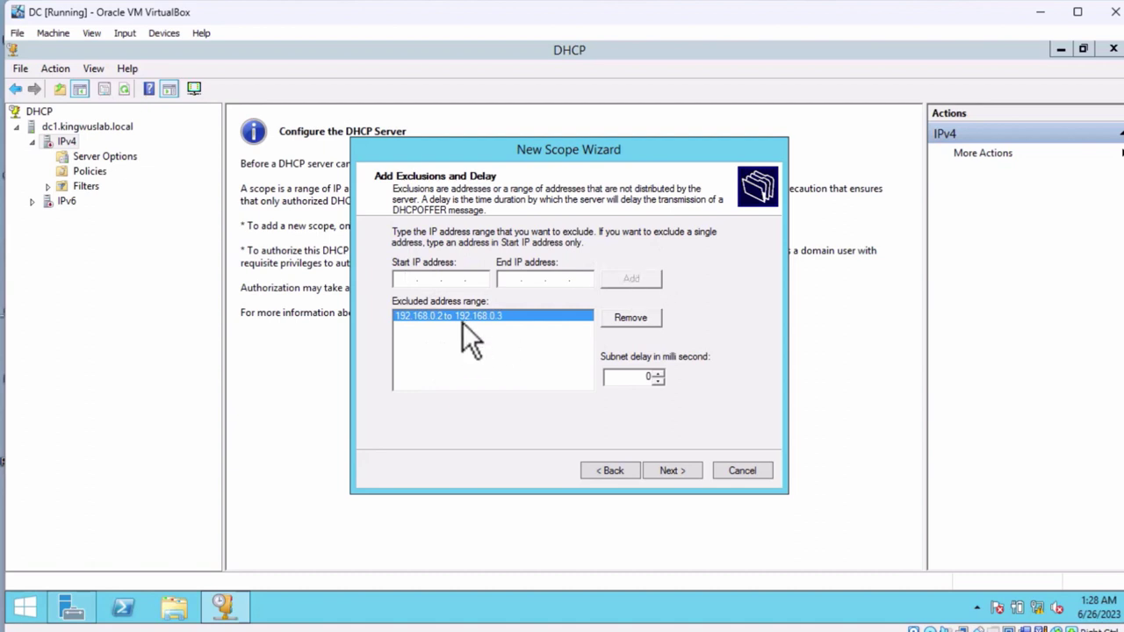
{"action": "left_click", "coordinate": [612, 310]}
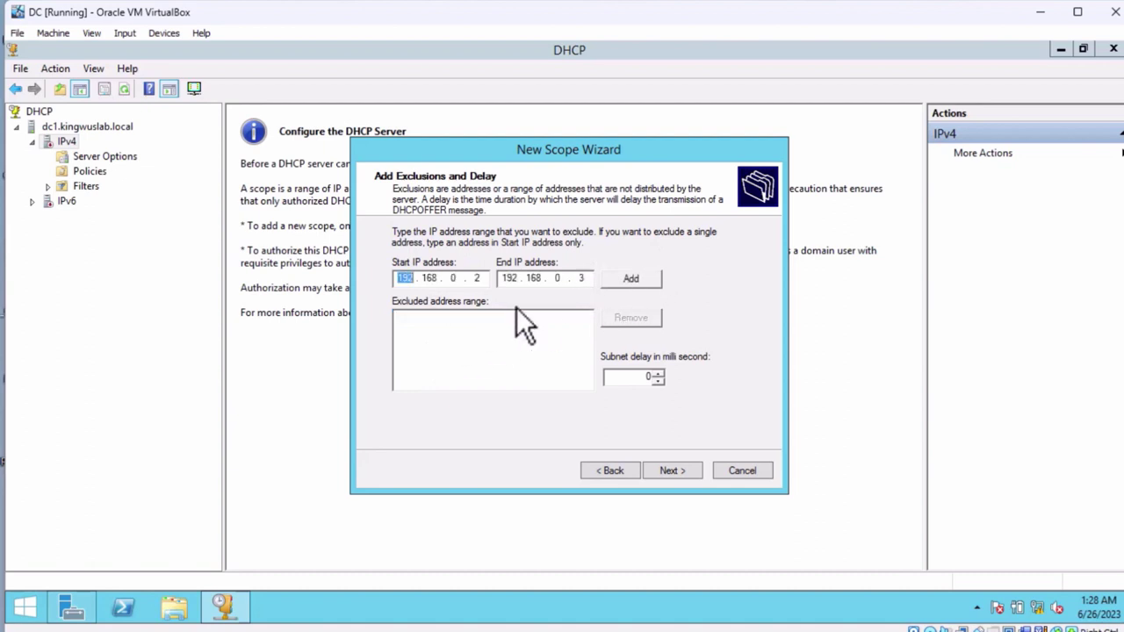
{"action": "left_click", "coordinate": [649, 276]}
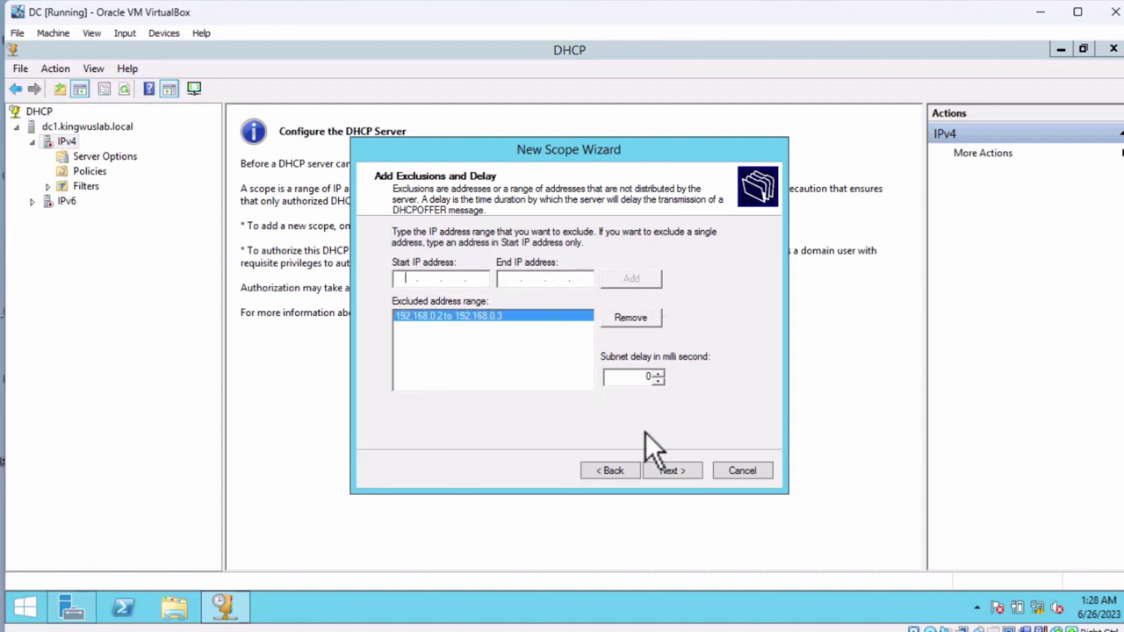
{"action": "left_click", "coordinate": [672, 470]}
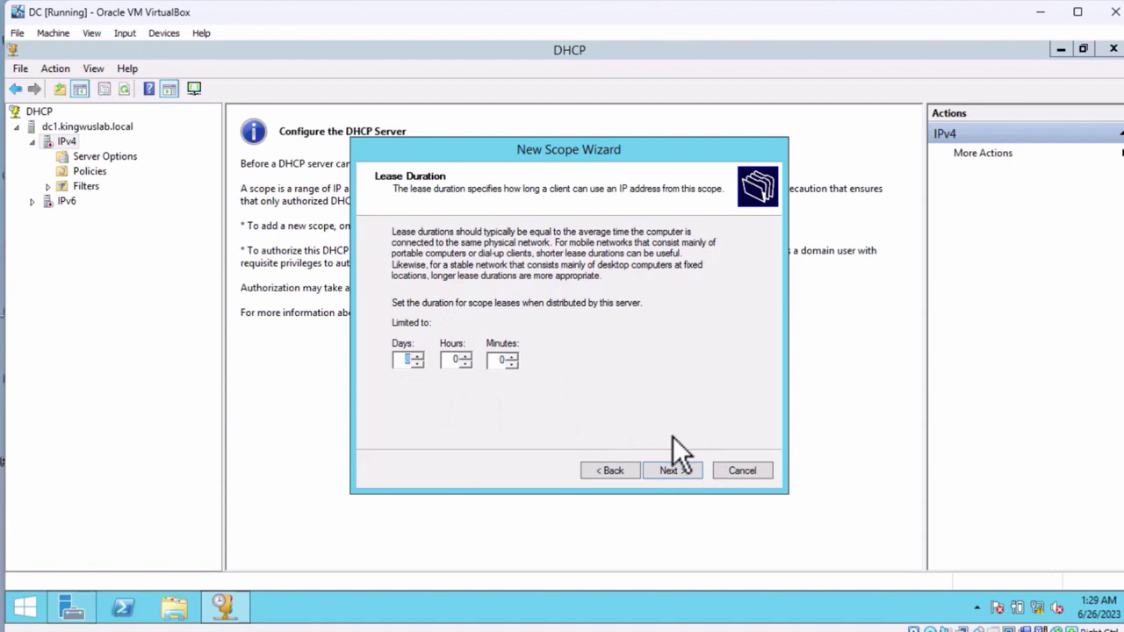
Accept the default lease duration and complete the new scope without configuring its DHCP options.
{"action": "left_click", "coordinate": [690, 470]}
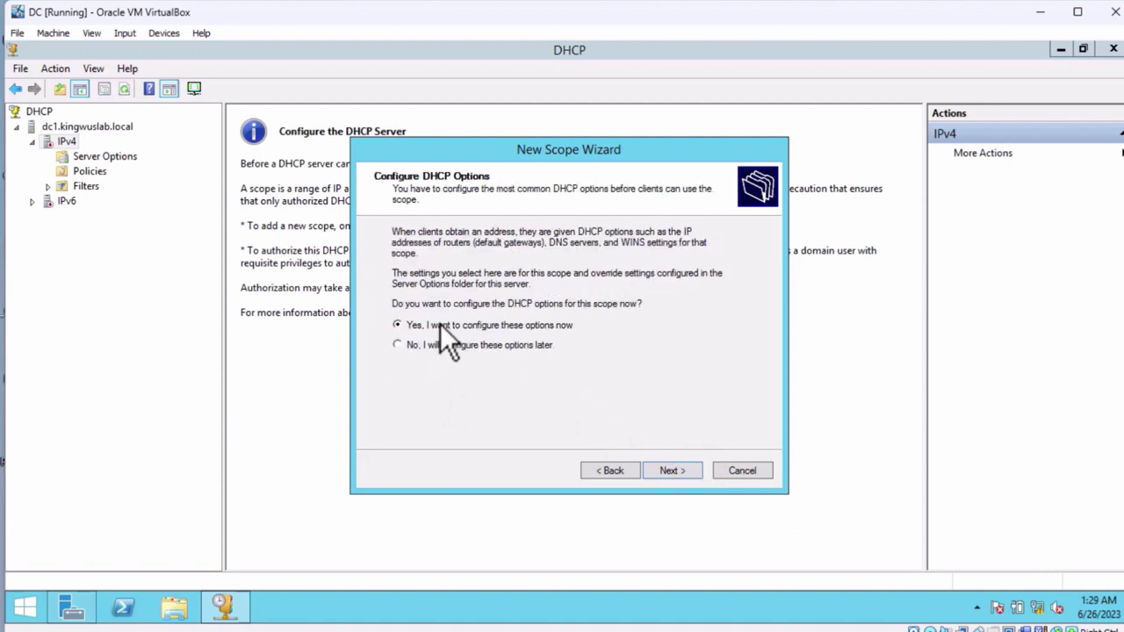
{"action": "left_click", "coordinate": [468, 346]}
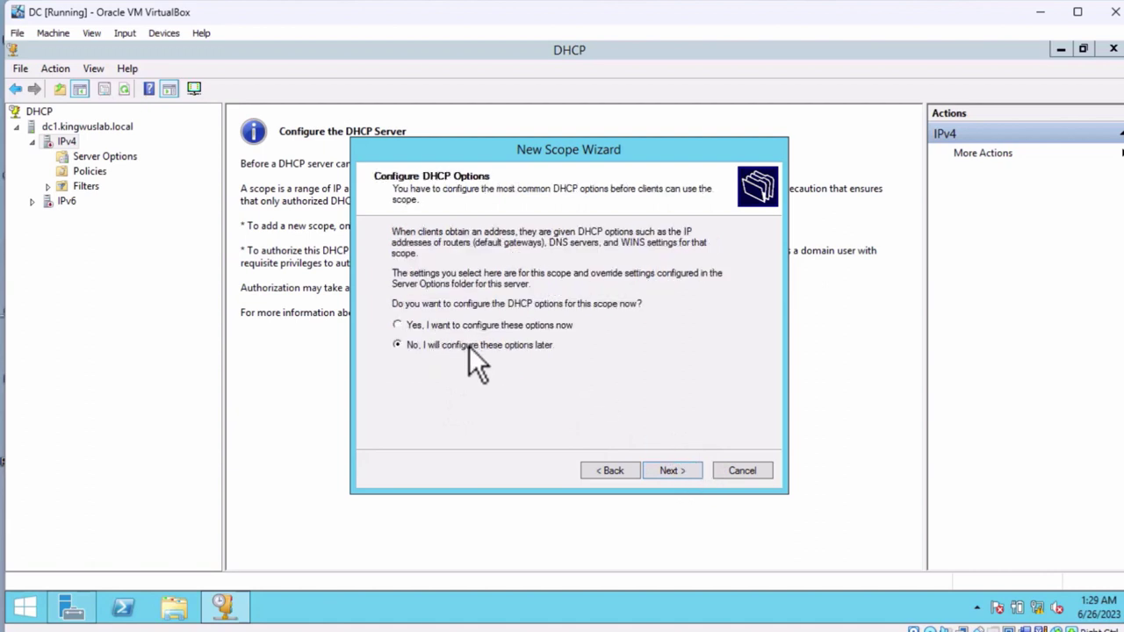
{"action": "left_click", "coordinate": [667, 471]}
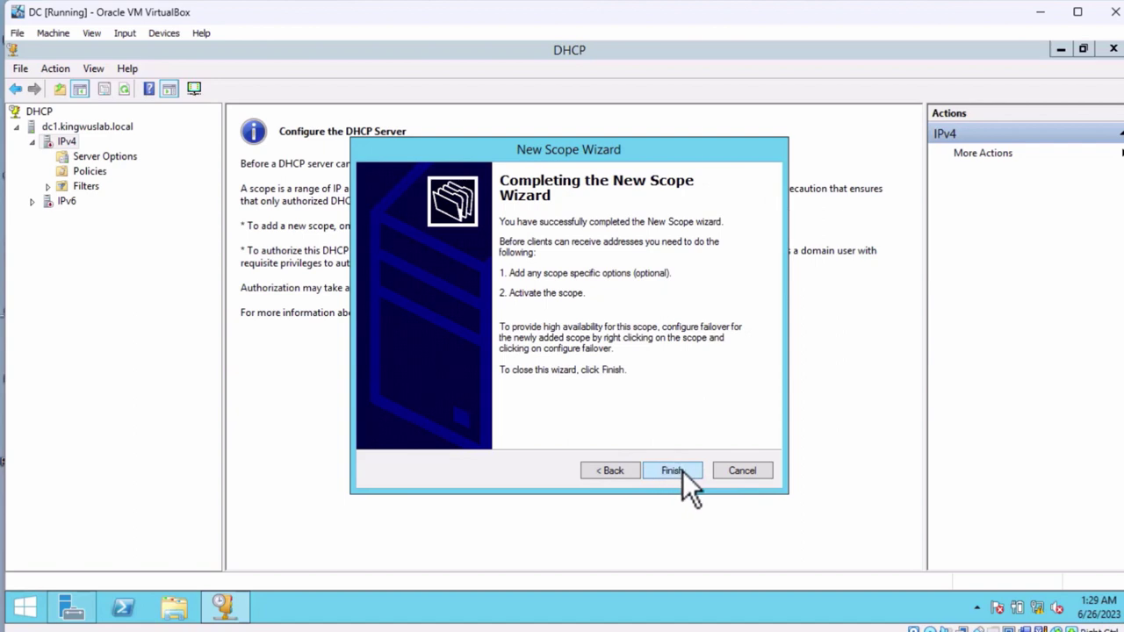
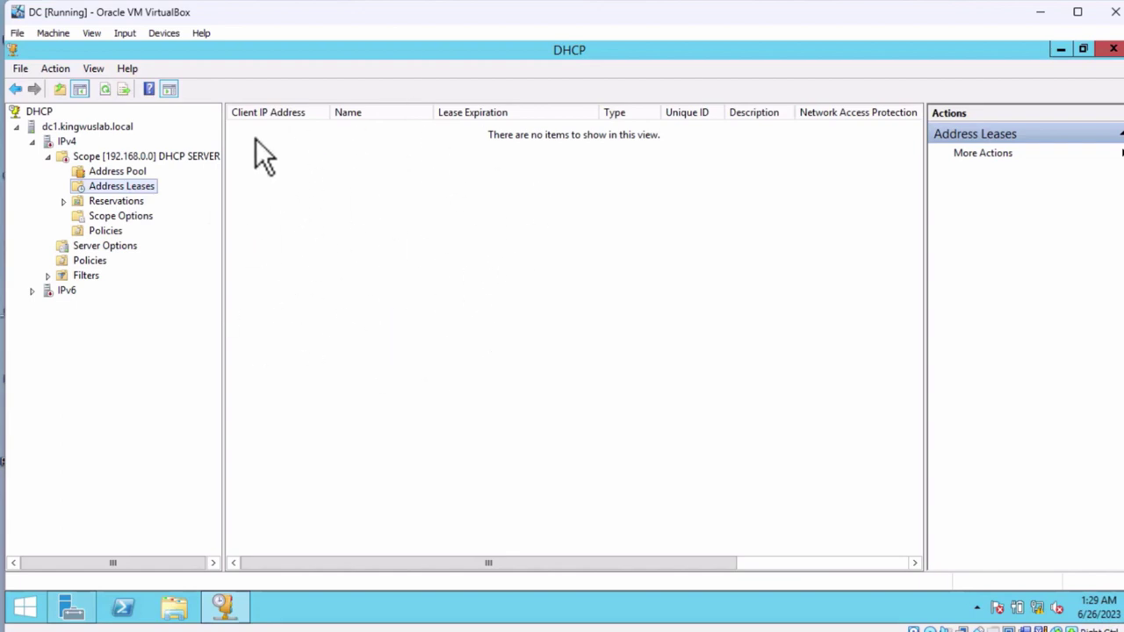
Examine the scope's address leases and the fields for a new reservation, closing the reservation form without adding an entry.
{"action": "left_click_drag", "start_coordinate": [256, 138], "coordinate": [747, 341]}
{"action": "left_click", "coordinate": [112, 205]}
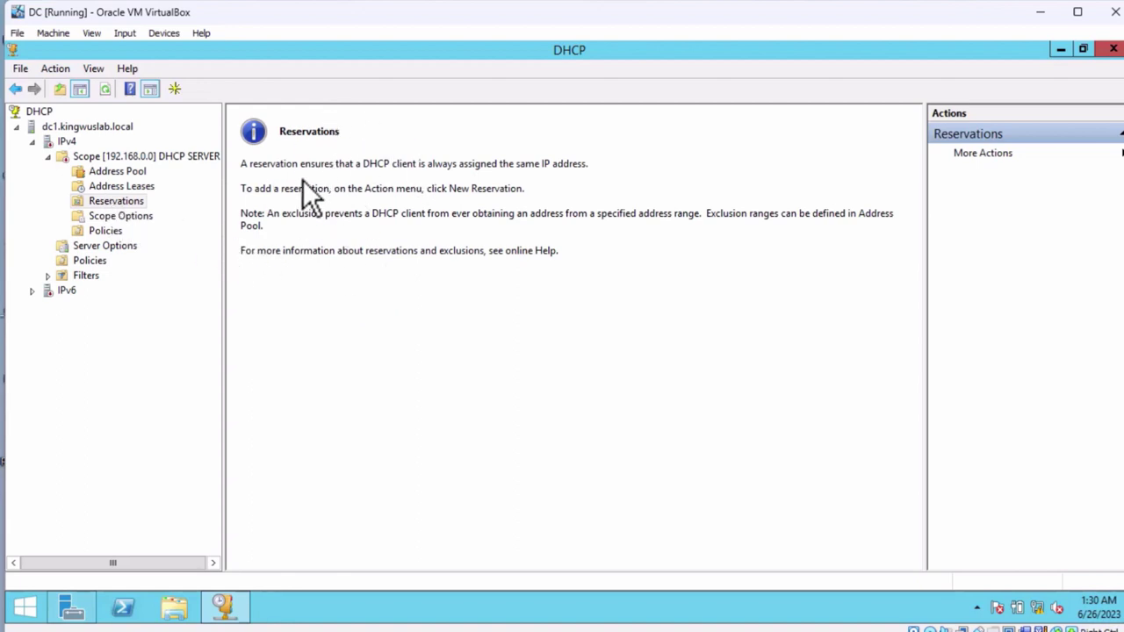
{"action": "right_click", "coordinate": [112, 202]}
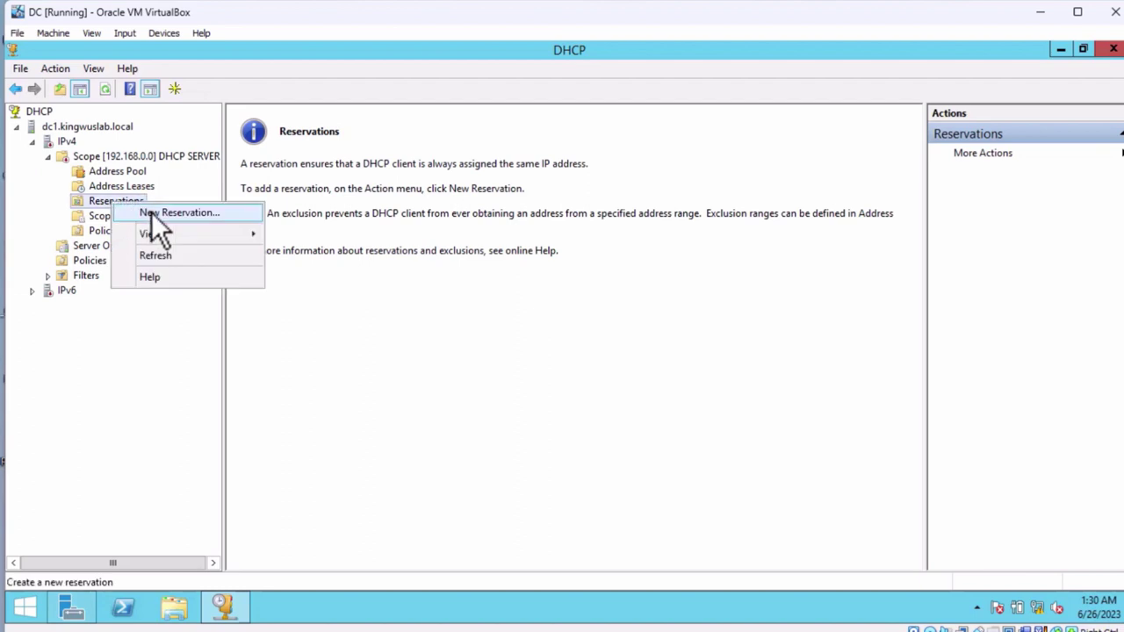
{"action": "left_click", "coordinate": [153, 212]}
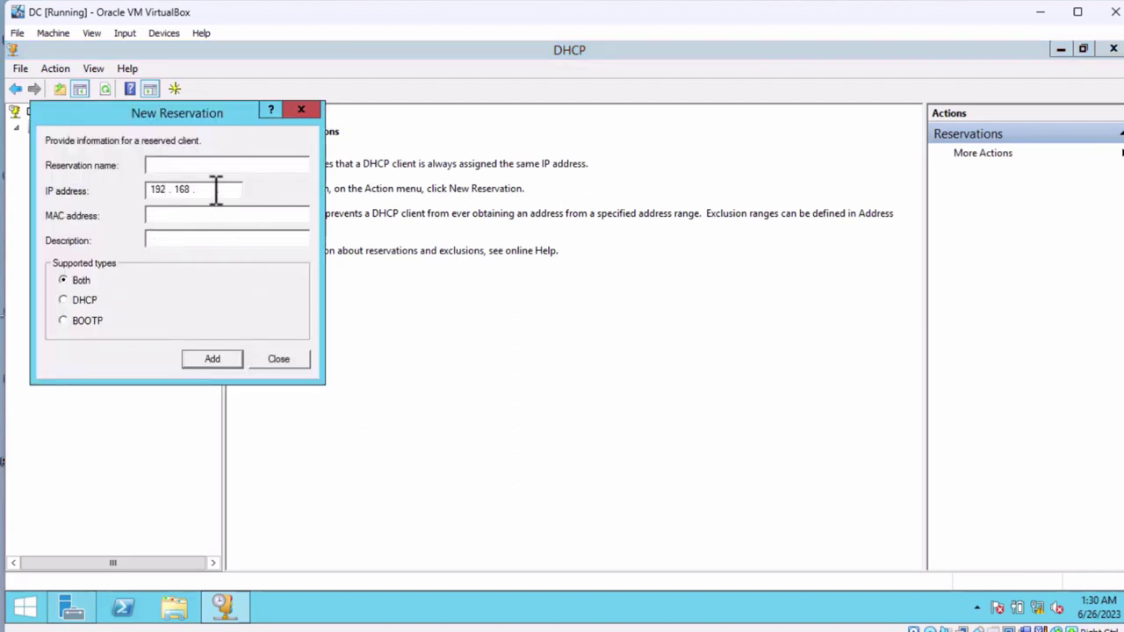
{"action": "left_click", "coordinate": [162, 215]}
{"action": "left_click", "coordinate": [291, 359]}
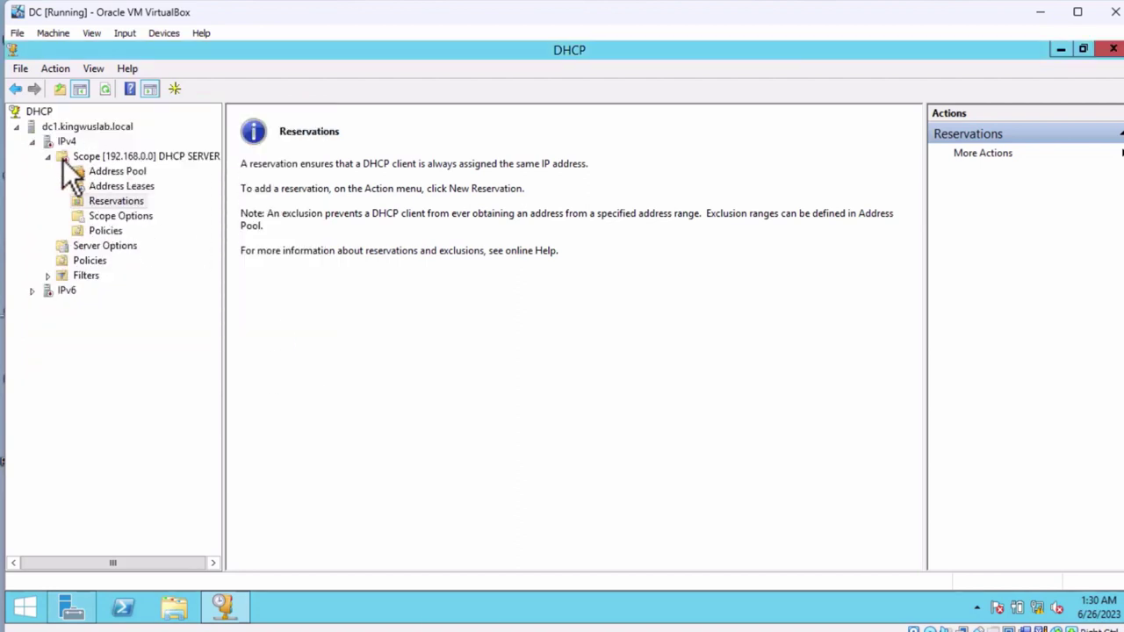
Activate the 192.168.0.0 DHCP SERVER scope.
{"action": "left_click", "coordinate": [112, 159]}
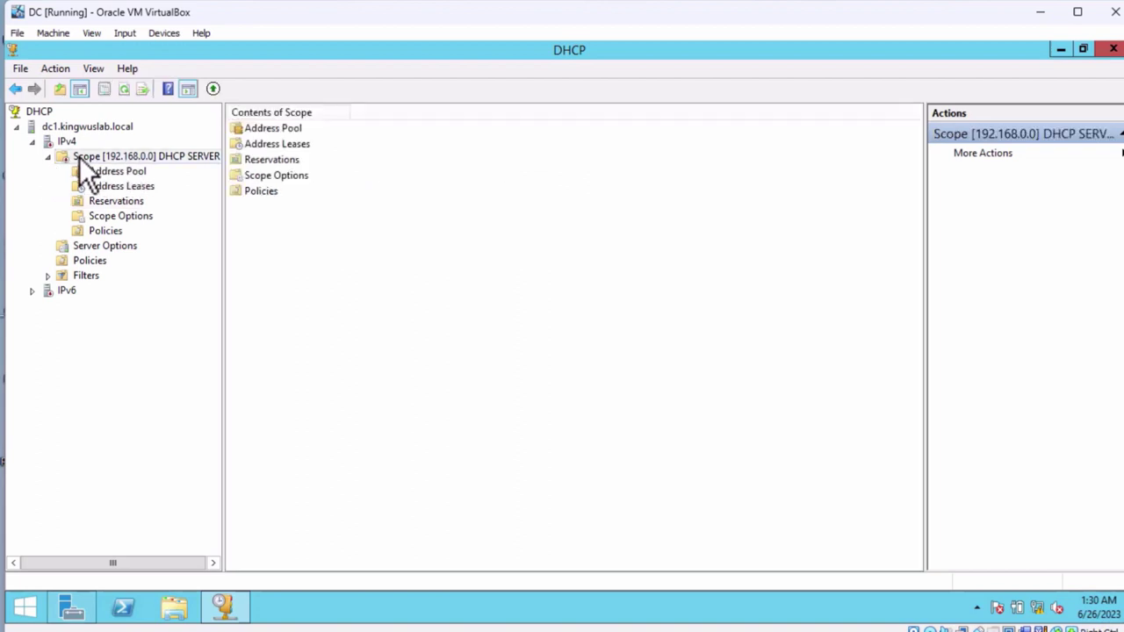
{"action": "right_click", "coordinate": [79, 156]}
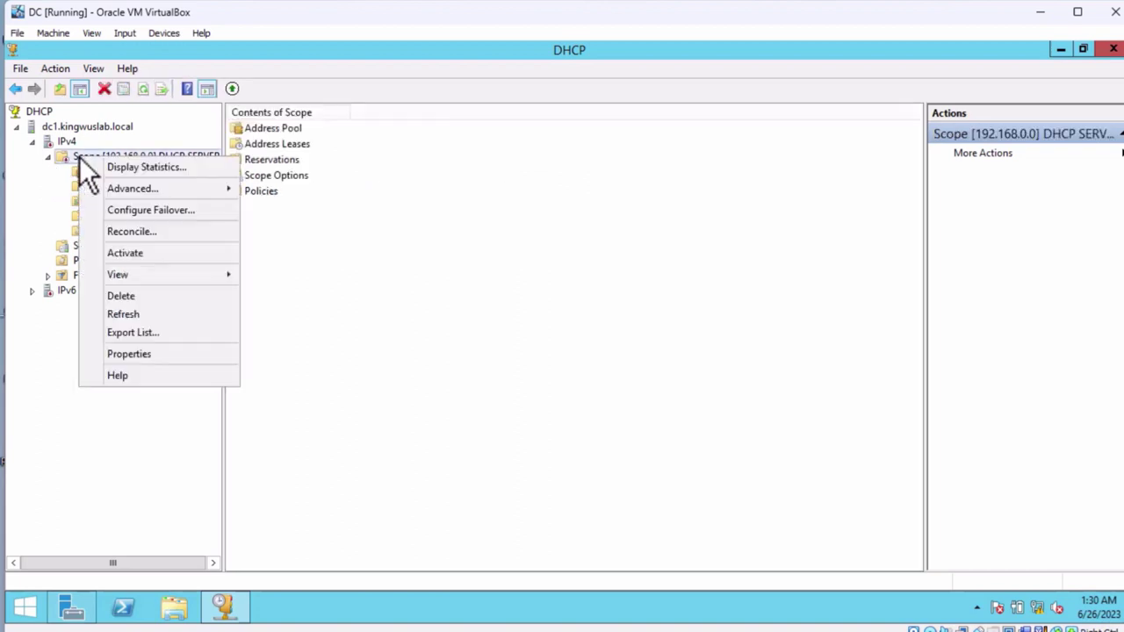
{"action": "left_click", "coordinate": [195, 255]}
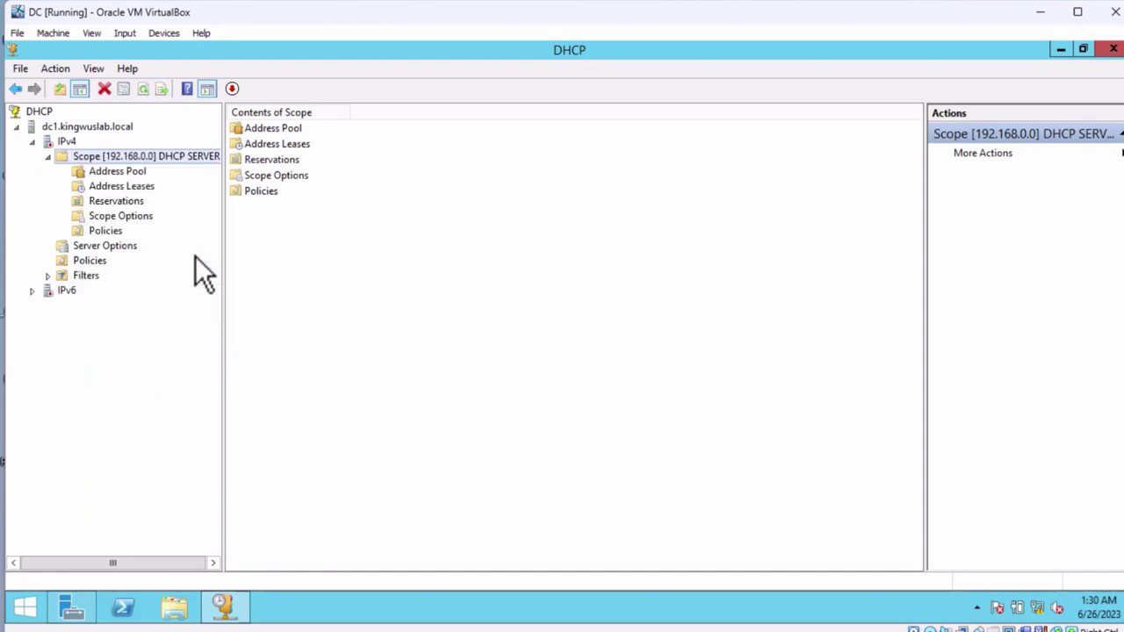
Refresh the dc1.kingwuslab.local server node and expand IPv4 and the DHCP SERVER scope again.
{"action": "right_click", "coordinate": [87, 129]}
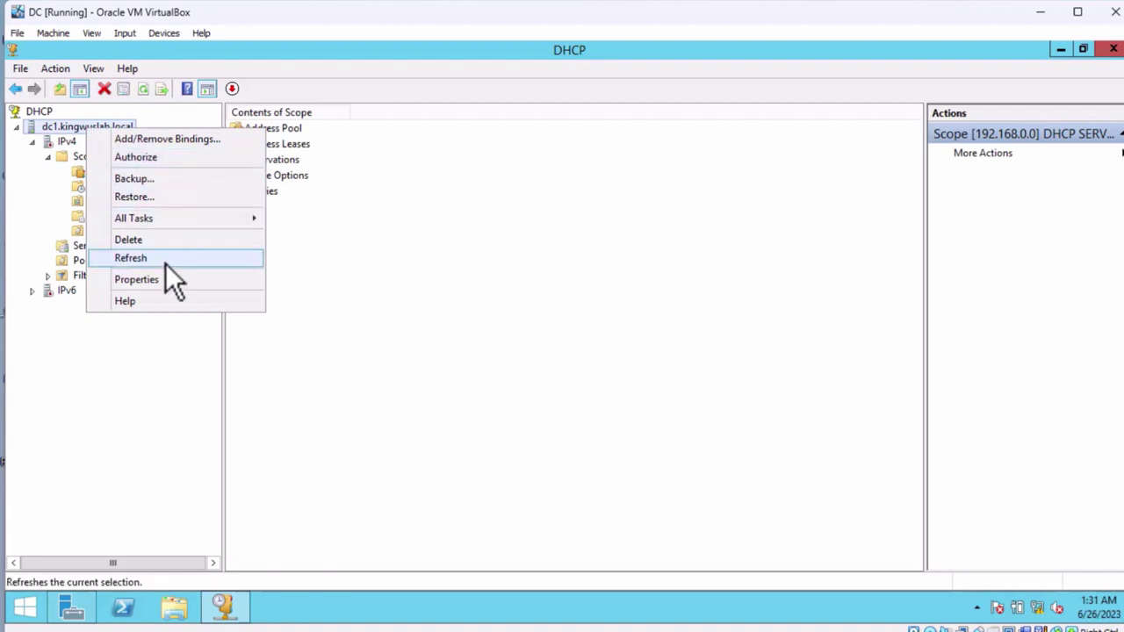
{"action": "left_click", "coordinate": [165, 261]}
{"action": "left_click", "coordinate": [66, 143]}
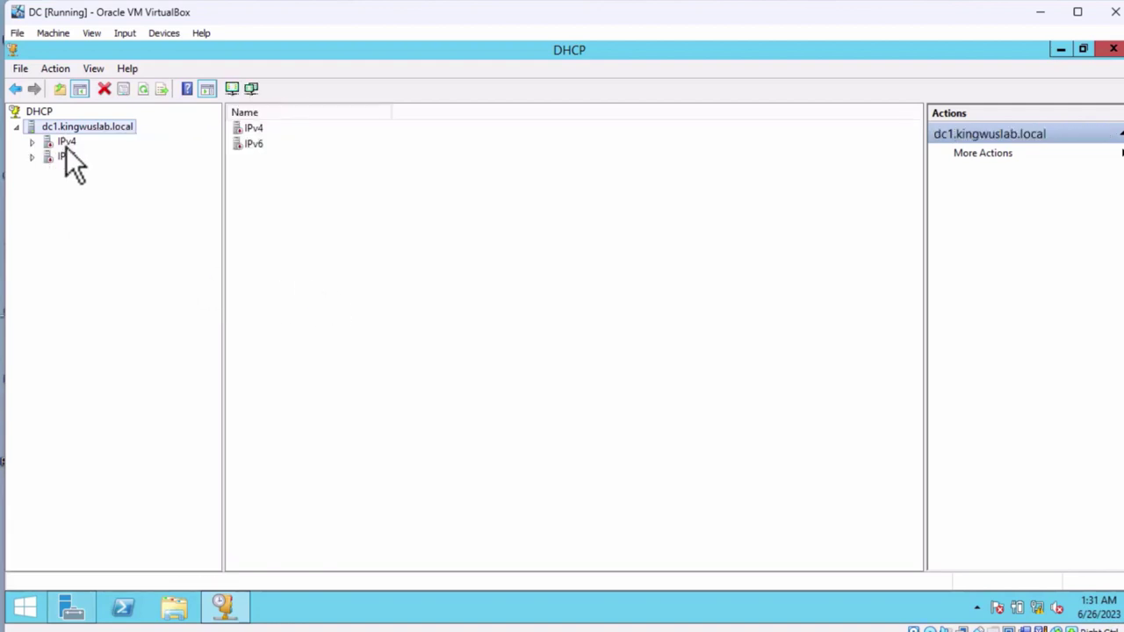
{"action": "double_click", "coordinate": [66, 141]}
{"action": "double_click", "coordinate": [99, 159]}
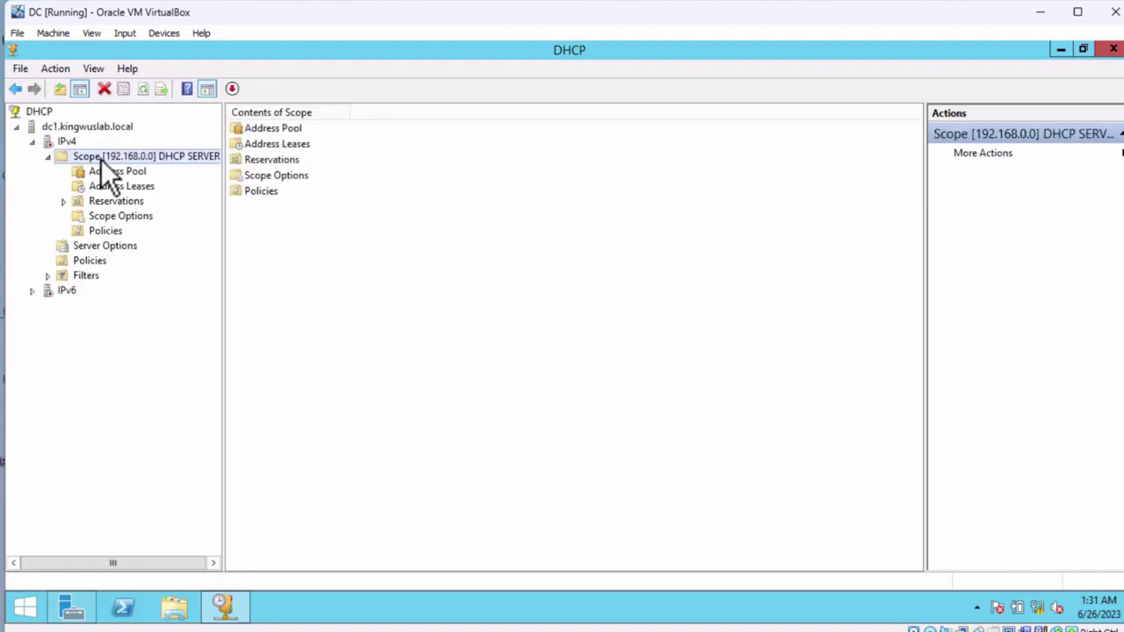
Authorize the dc1.kingwuslab.local DHCP server and refresh its node.
{"action": "left_click", "coordinate": [67, 144]}
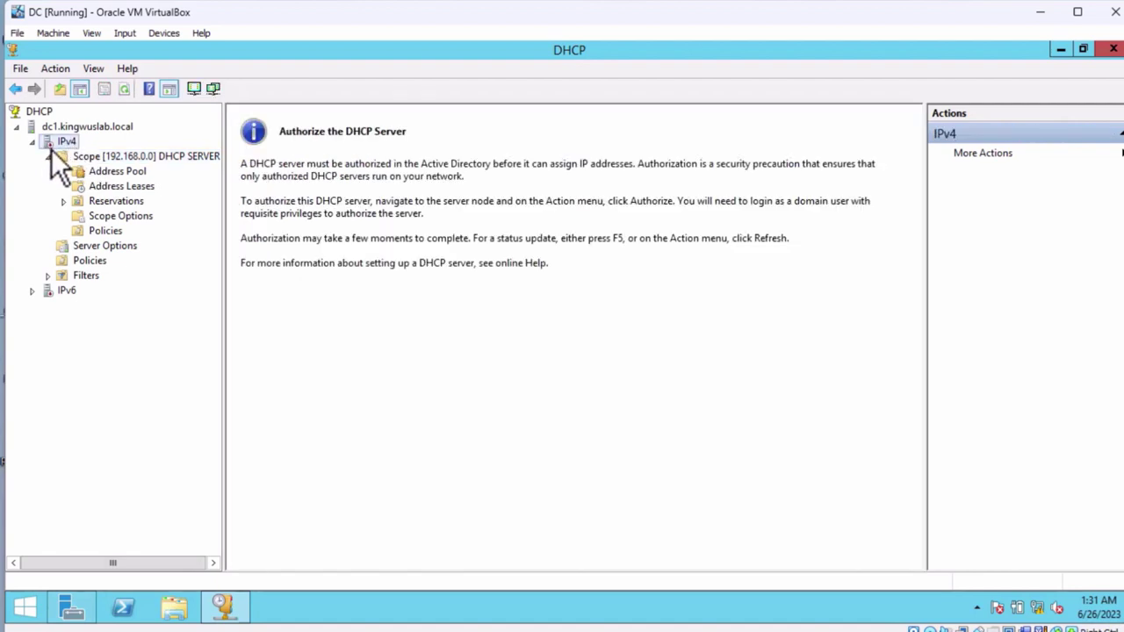
{"action": "left_click", "coordinate": [95, 126]}
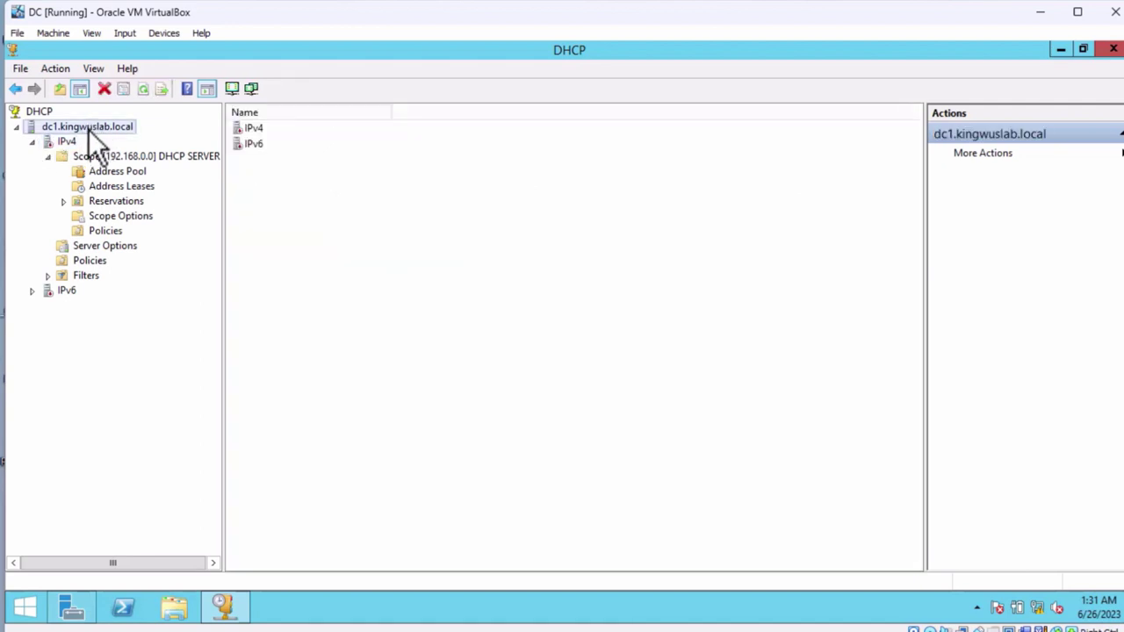
{"action": "right_click", "coordinate": [88, 129]}
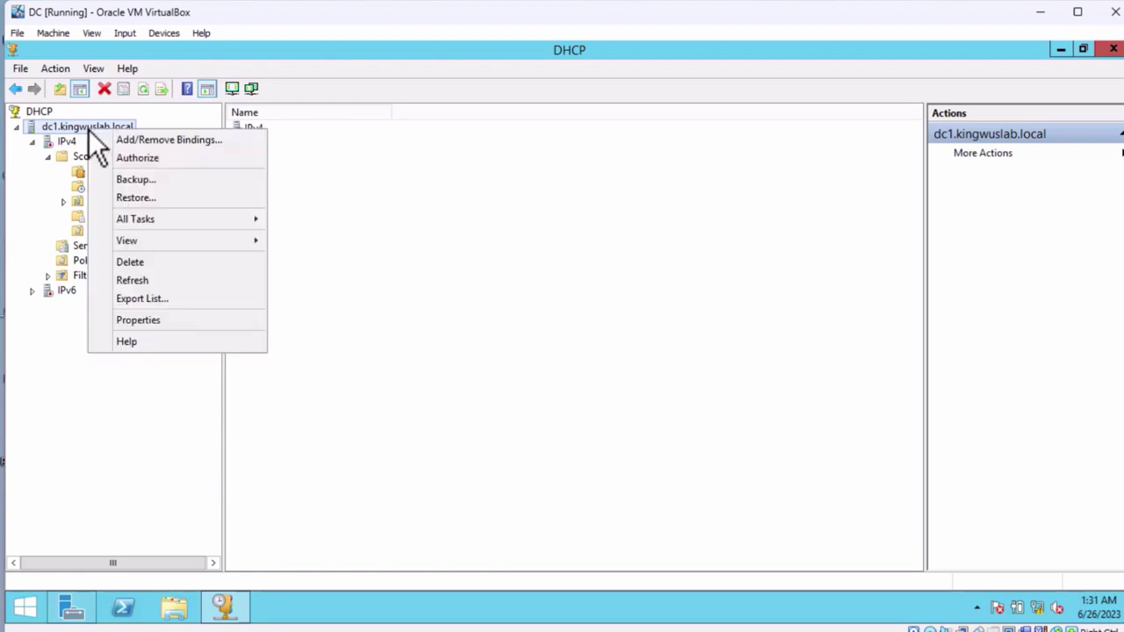
{"action": "left_click", "coordinate": [228, 165]}
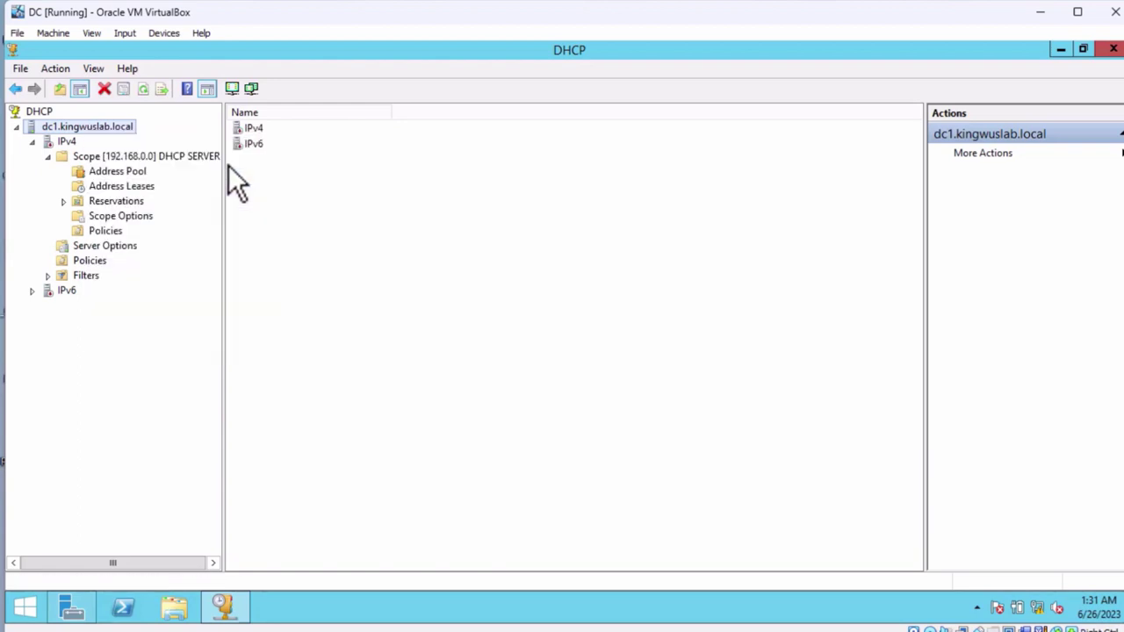
{"action": "right_click", "coordinate": [74, 131]}
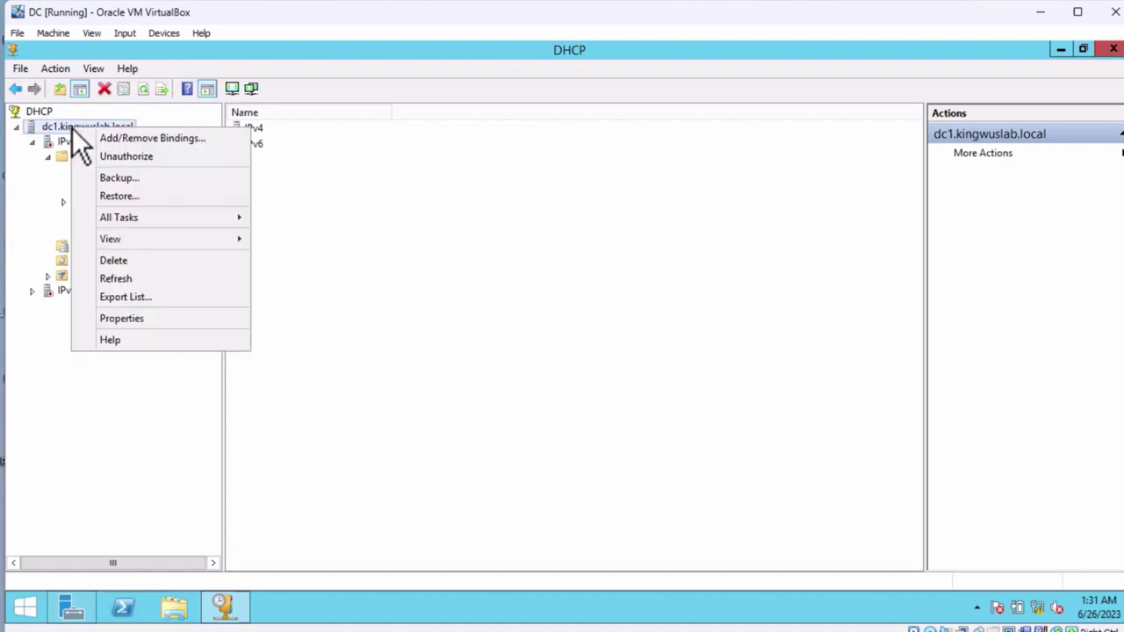
{"action": "left_click", "coordinate": [158, 281]}
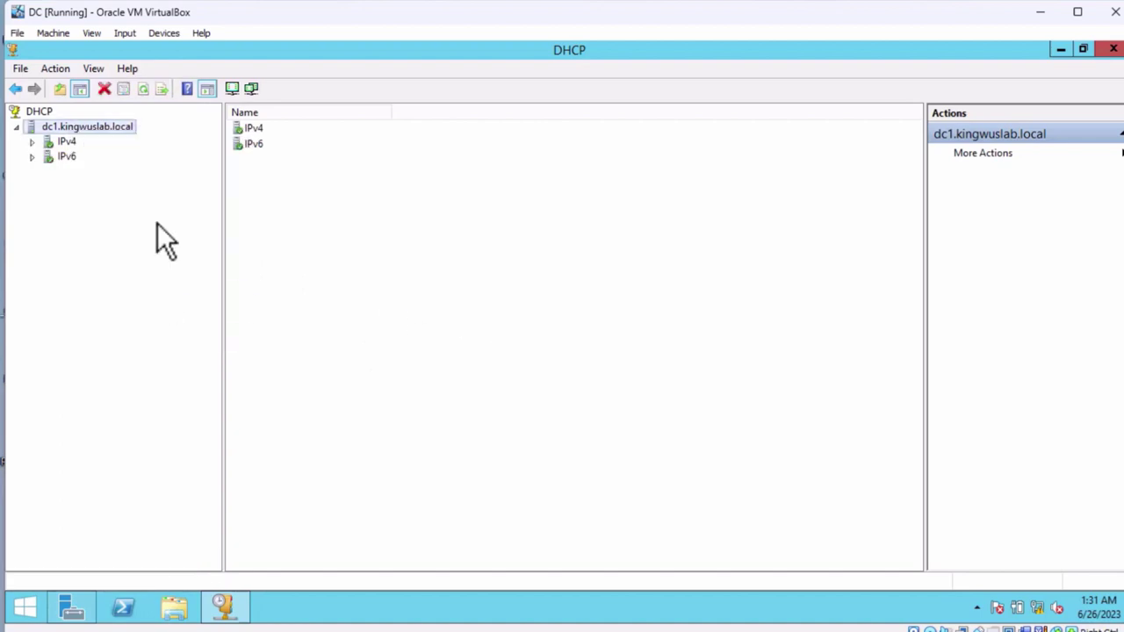
Examine the IPv4 scope's address pool, leases, reservations, scope options and policies, plus the server options.
{"action": "left_click", "coordinate": [67, 143]}
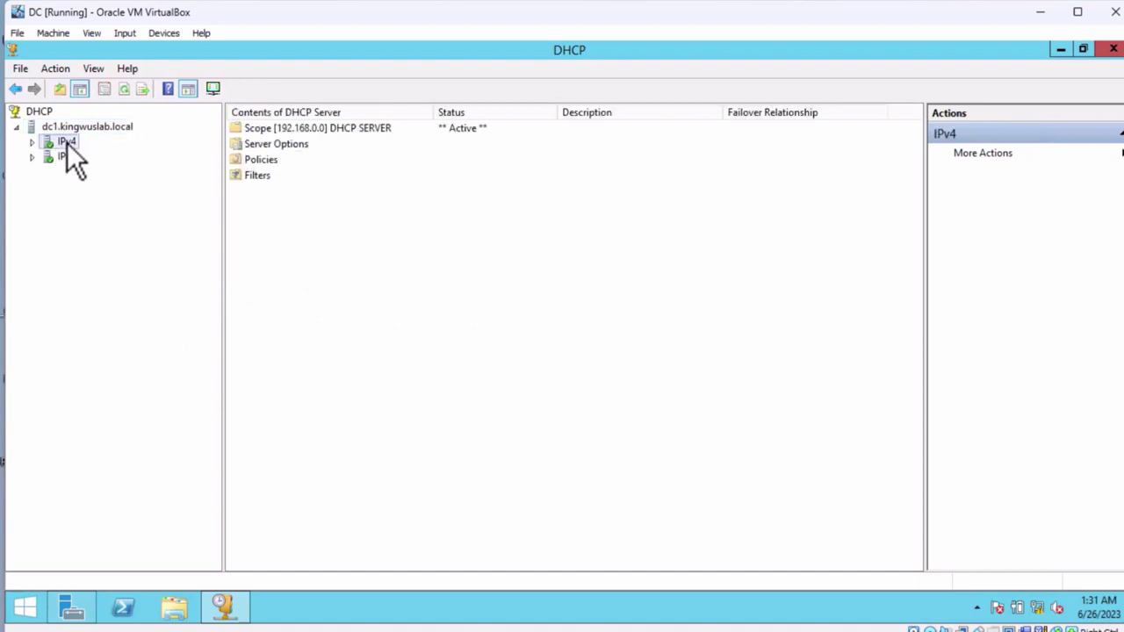
{"action": "double_click", "coordinate": [66, 143]}
{"action": "left_click", "coordinate": [115, 155]}
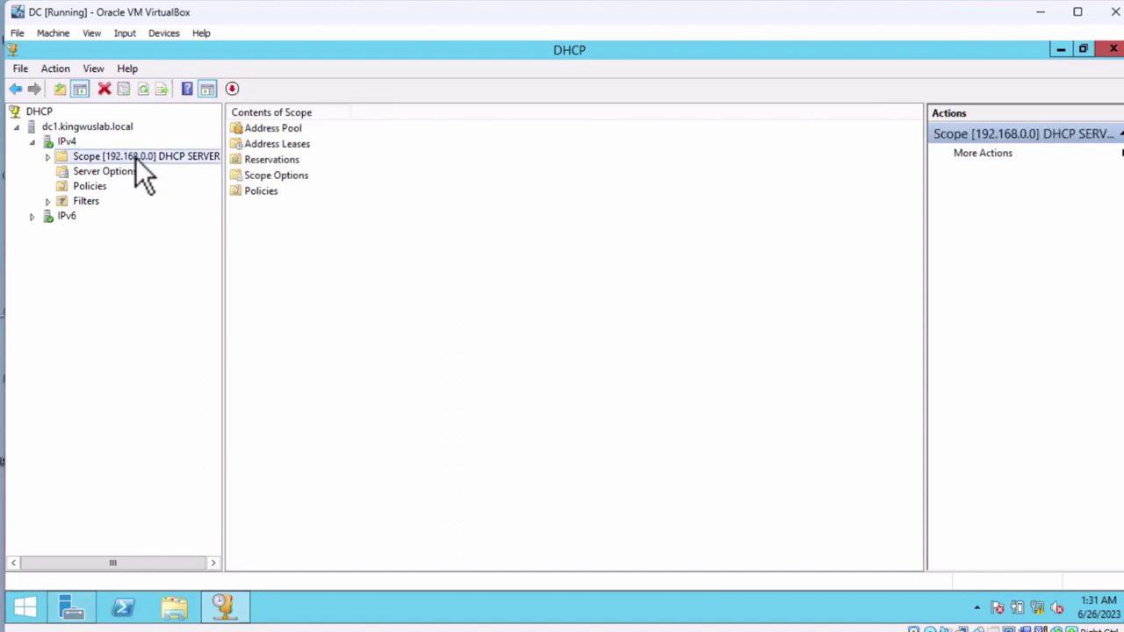
{"action": "double_click", "coordinate": [169, 158]}
{"action": "double_click", "coordinate": [272, 131]}
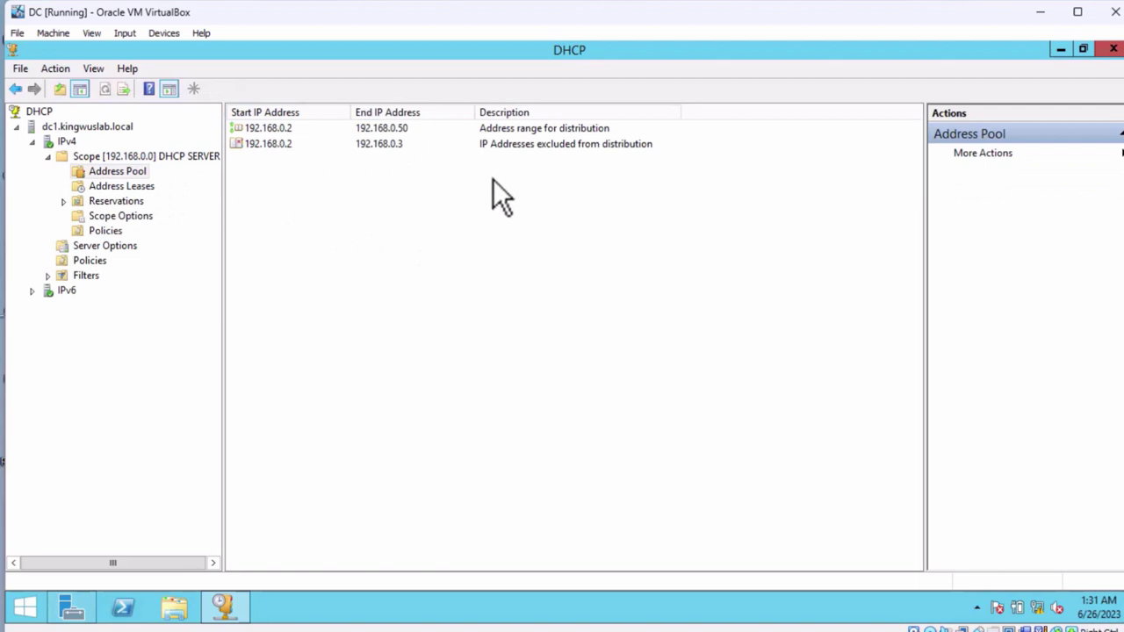
{"action": "left_click", "coordinate": [140, 187]}
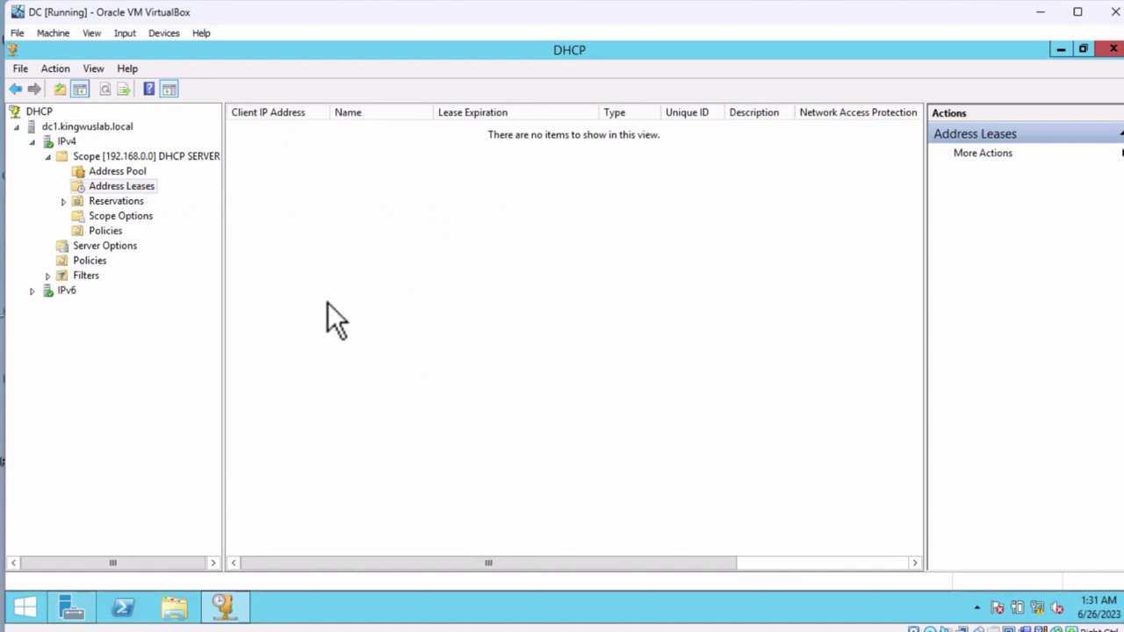
{"action": "left_click", "coordinate": [113, 206]}
{"action": "left_click", "coordinate": [113, 216]}
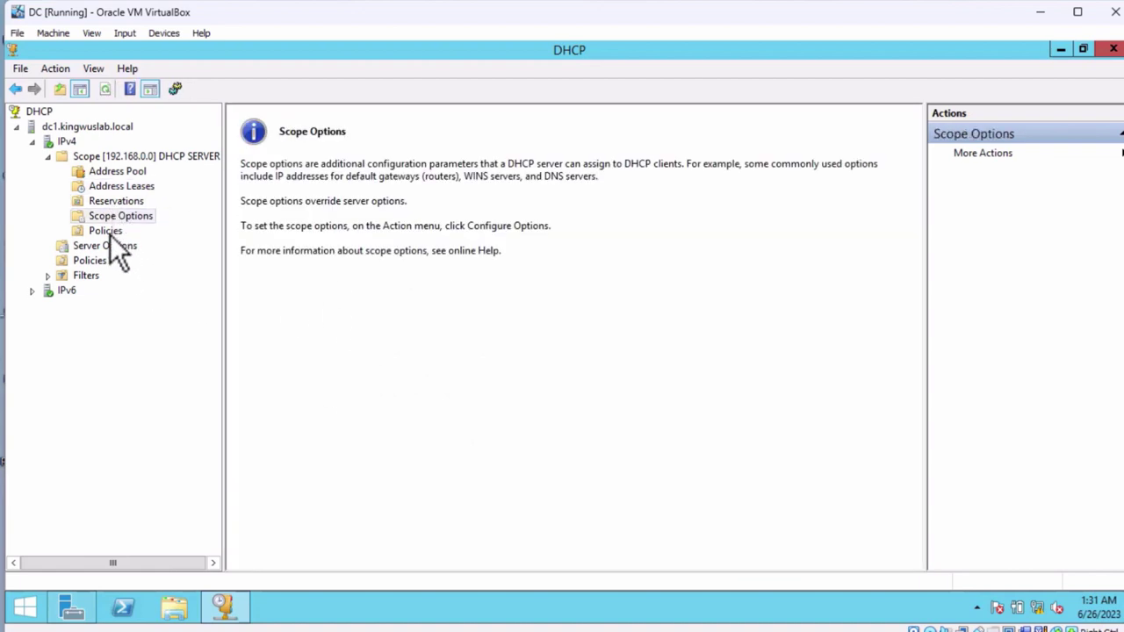
{"action": "left_click", "coordinate": [110, 235]}
{"action": "left_click", "coordinate": [110, 247]}
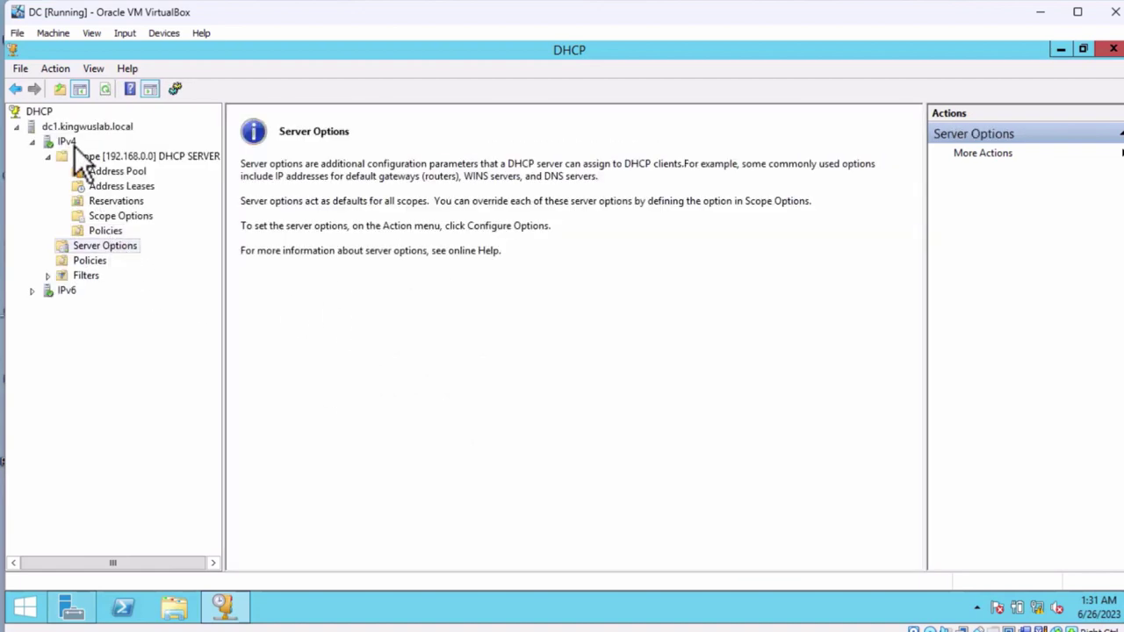
Restart the DHCP service on dc1.kingwuslab.local.
{"action": "left_click", "coordinate": [72, 142]}
{"action": "left_click", "coordinate": [80, 127]}
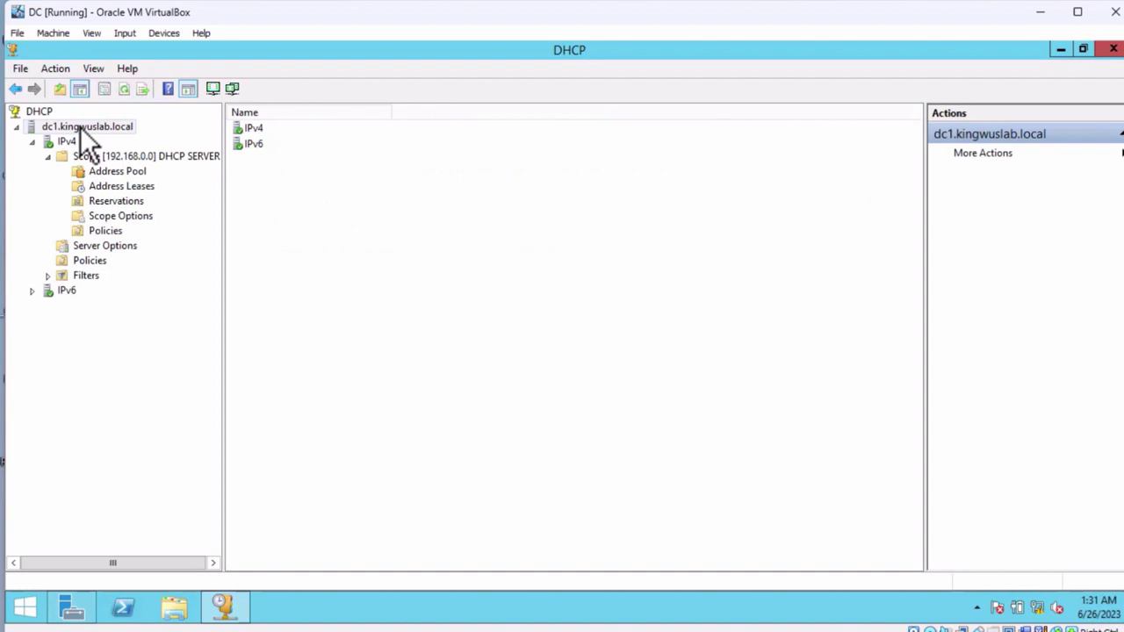
{"action": "right_click", "coordinate": [91, 127]}
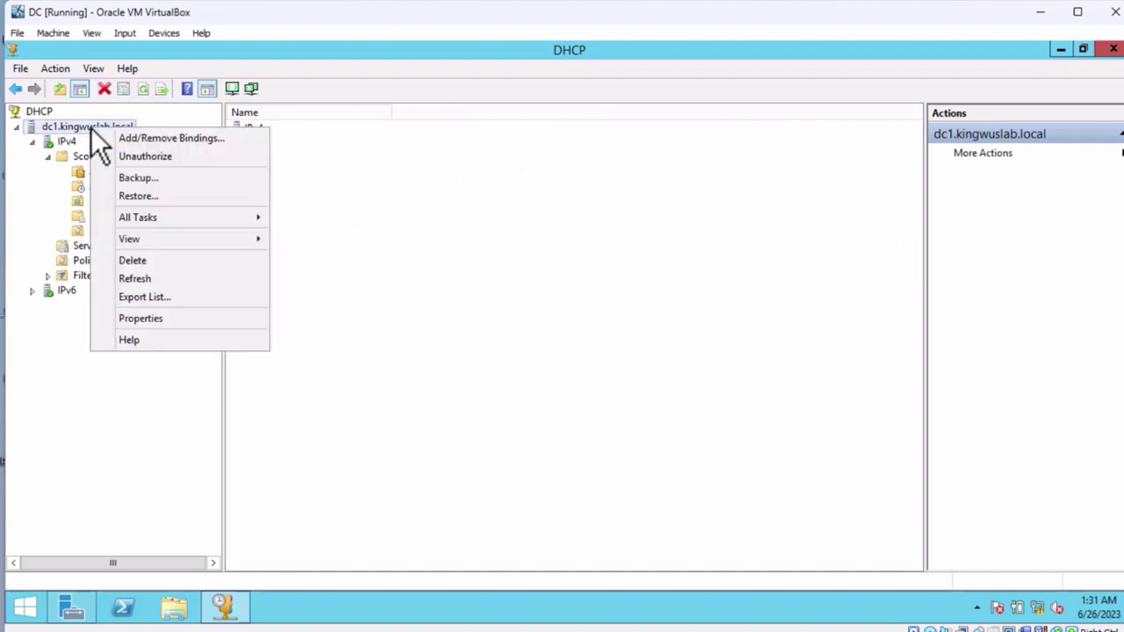
{"action": "mouse_move", "coordinate": [234, 219]}
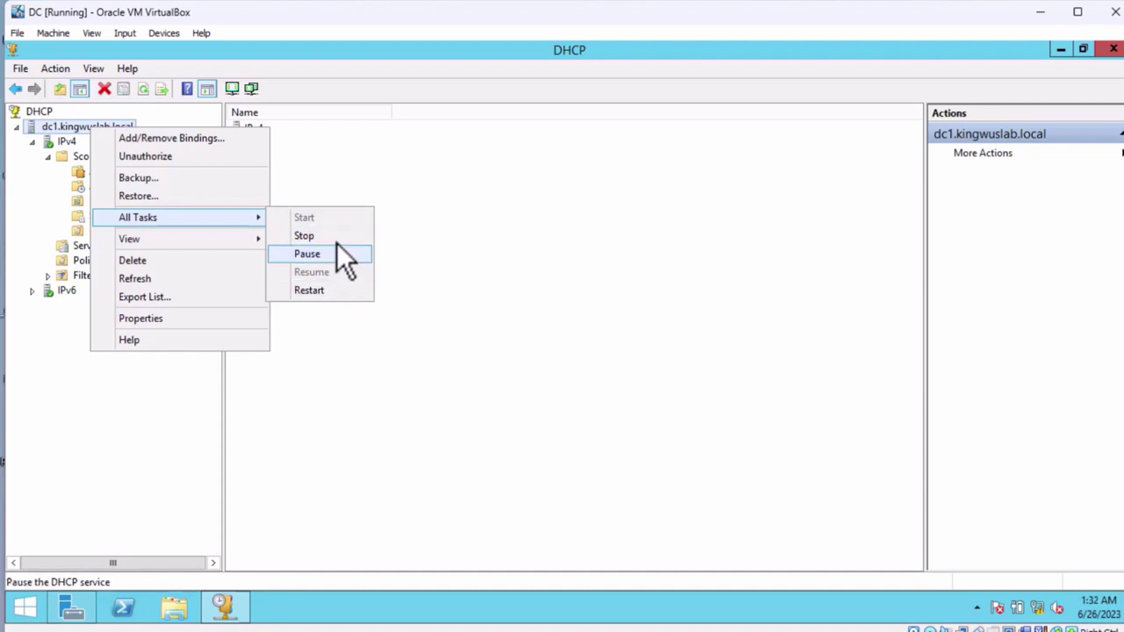
{"action": "left_click", "coordinate": [328, 294]}
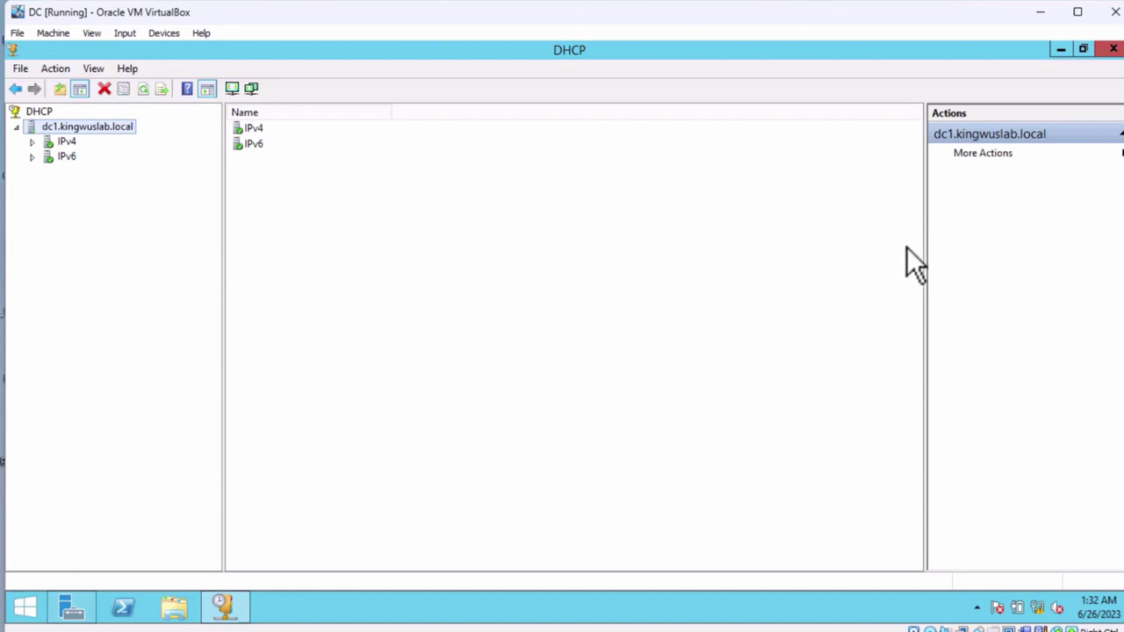
Close the DHCP console, open Windows Deployment Services from Server Manager and select the DC1.kingwuslab.local server.
{"action": "left_click", "coordinate": [1111, 53]}
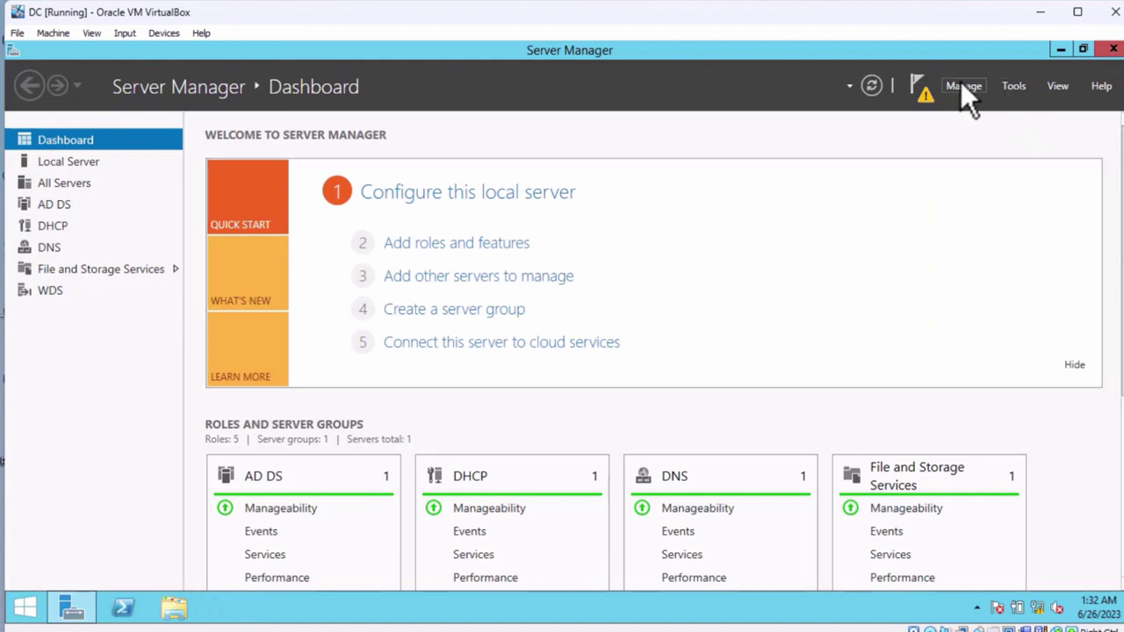
{"action": "left_click", "coordinate": [1021, 84]}
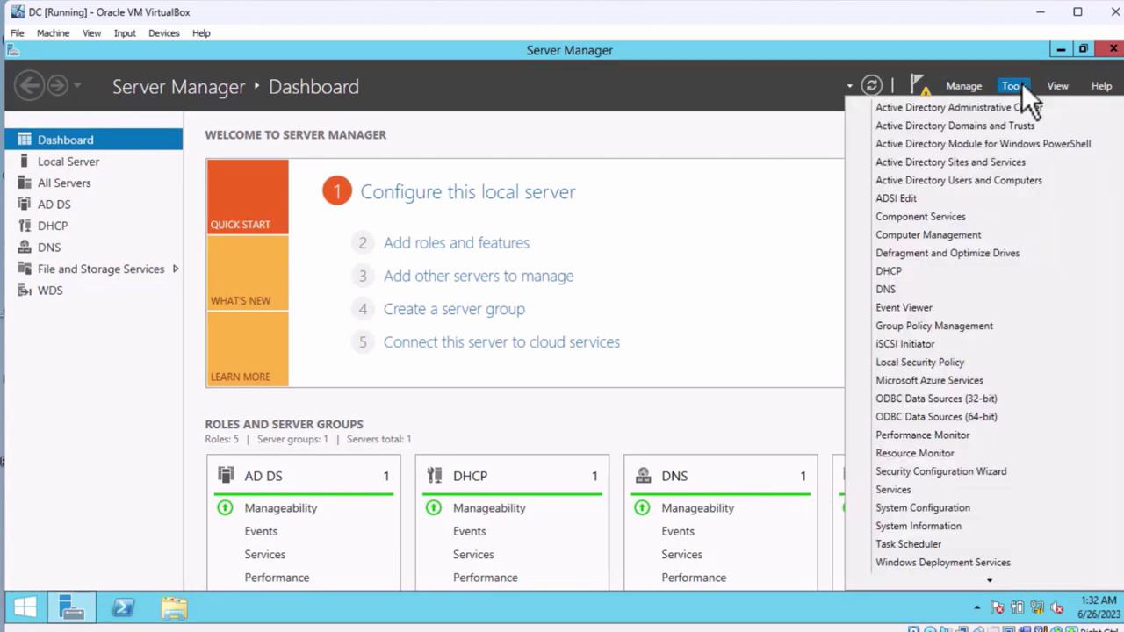
{"action": "scroll", "coordinate": [966, 421], "scroll_direction": "down", "scroll_amount": 2}
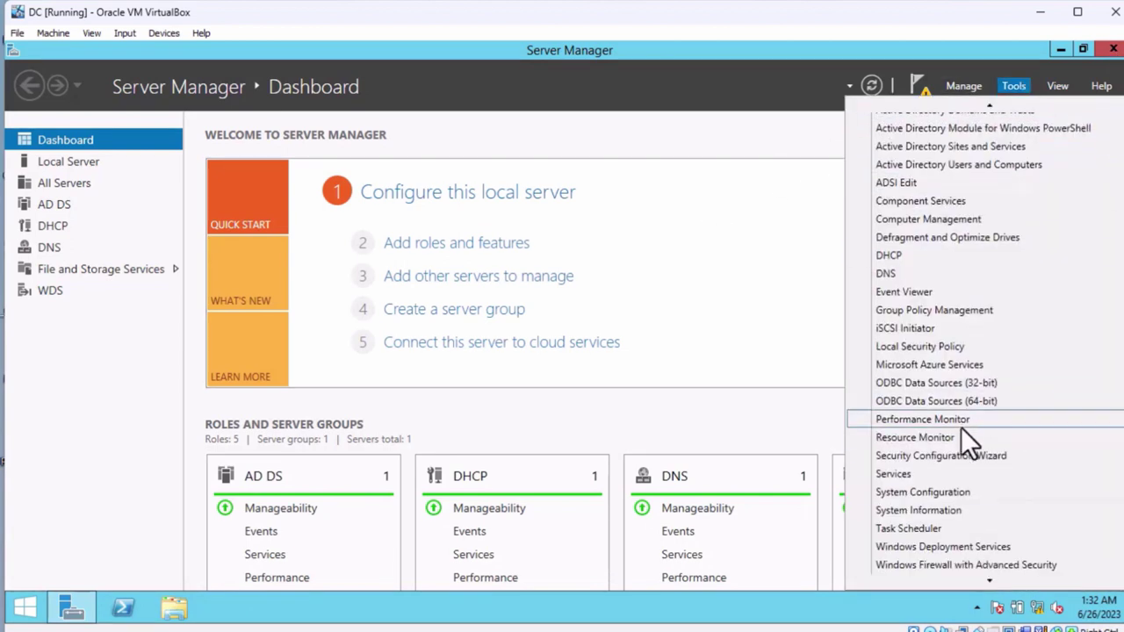
{"action": "left_click", "coordinate": [971, 513]}
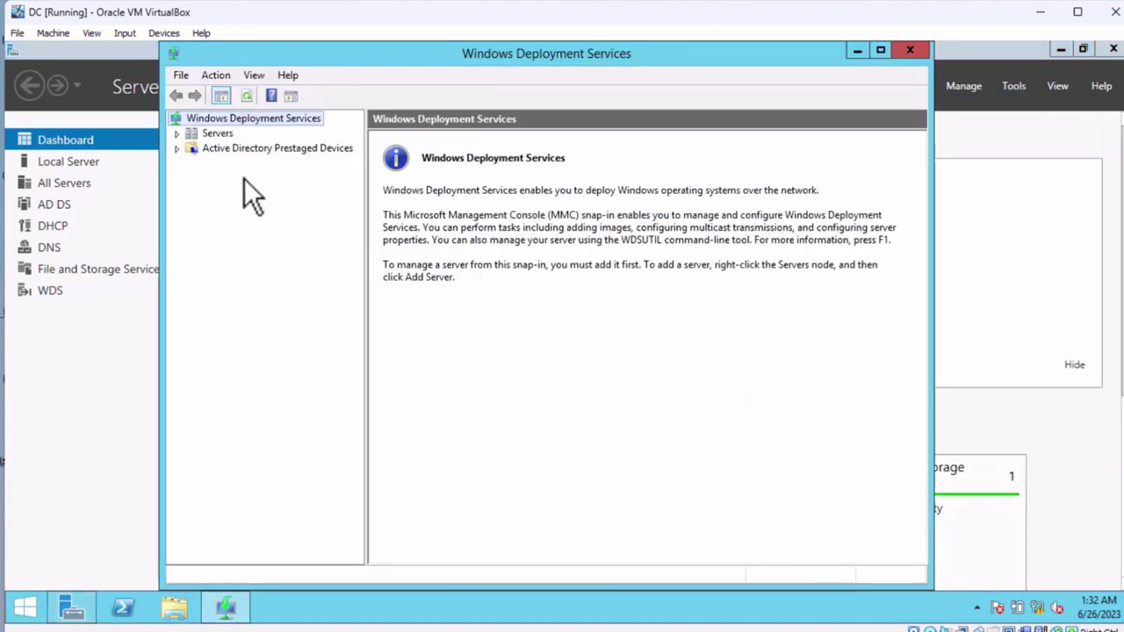
{"action": "double_click", "coordinate": [216, 134]}
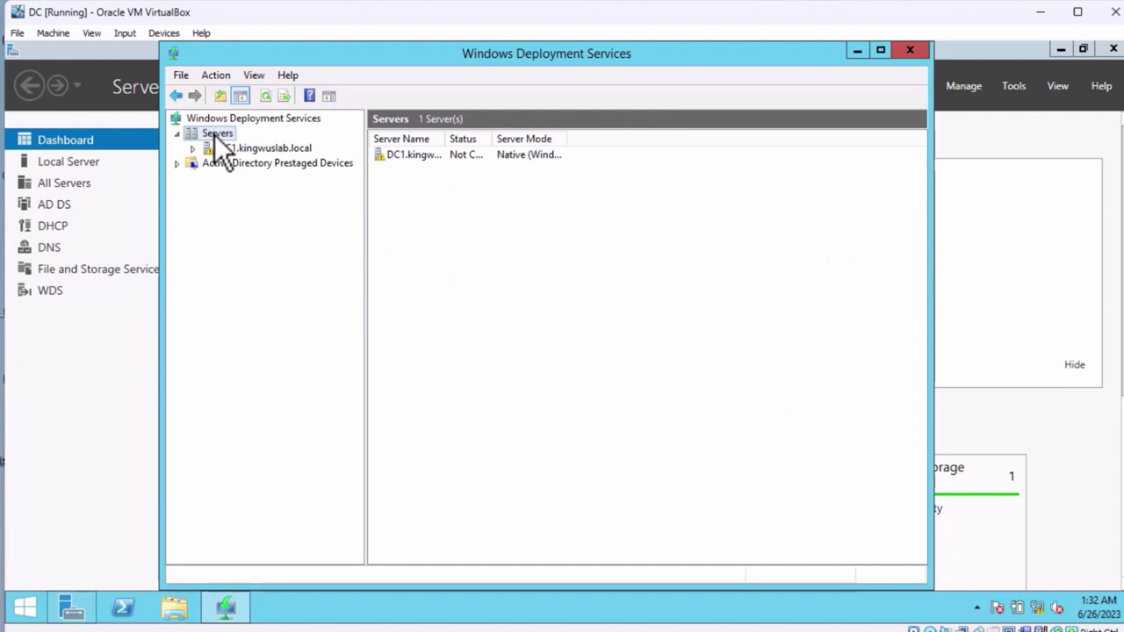
{"action": "left_click", "coordinate": [254, 148]}
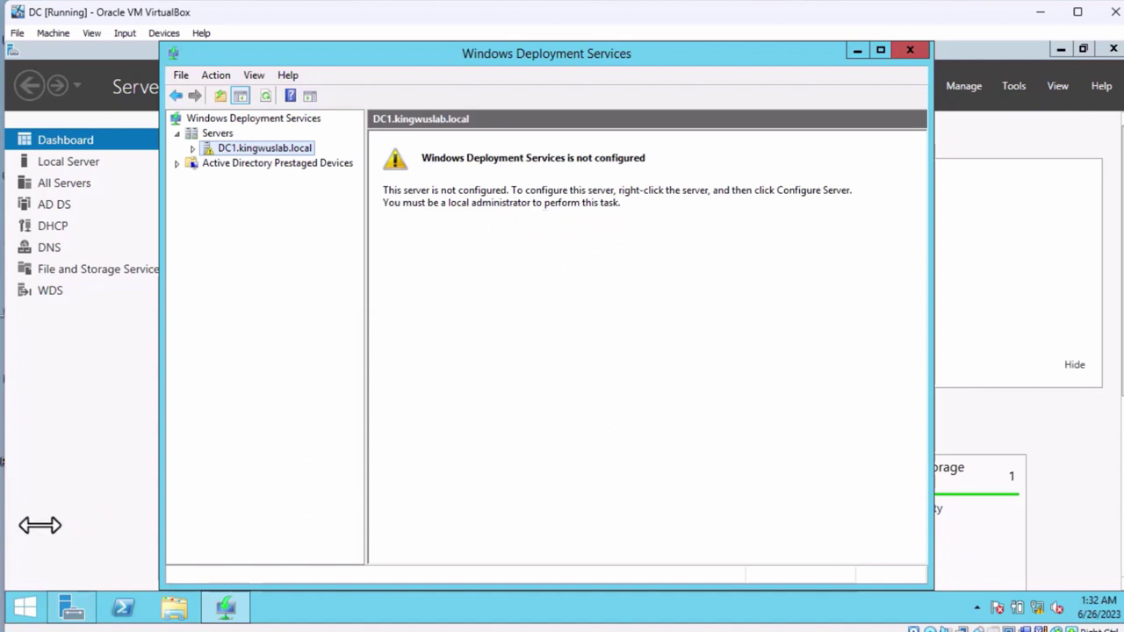
{"action": "left_click", "coordinate": [12, 604]}
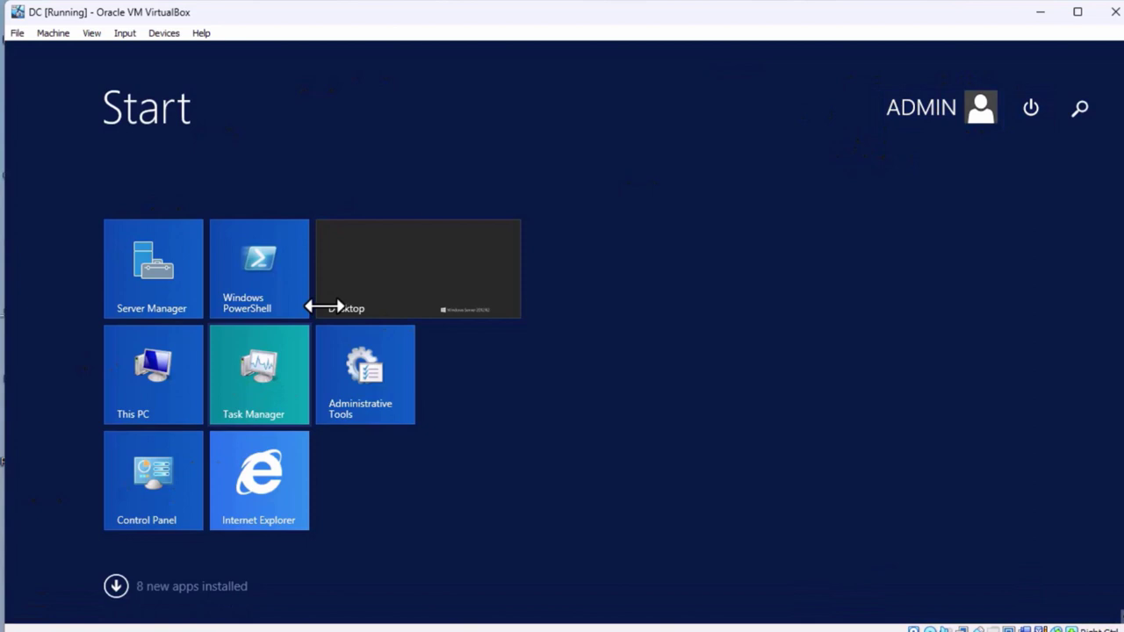
{"action": "left_click", "coordinate": [416, 271]}
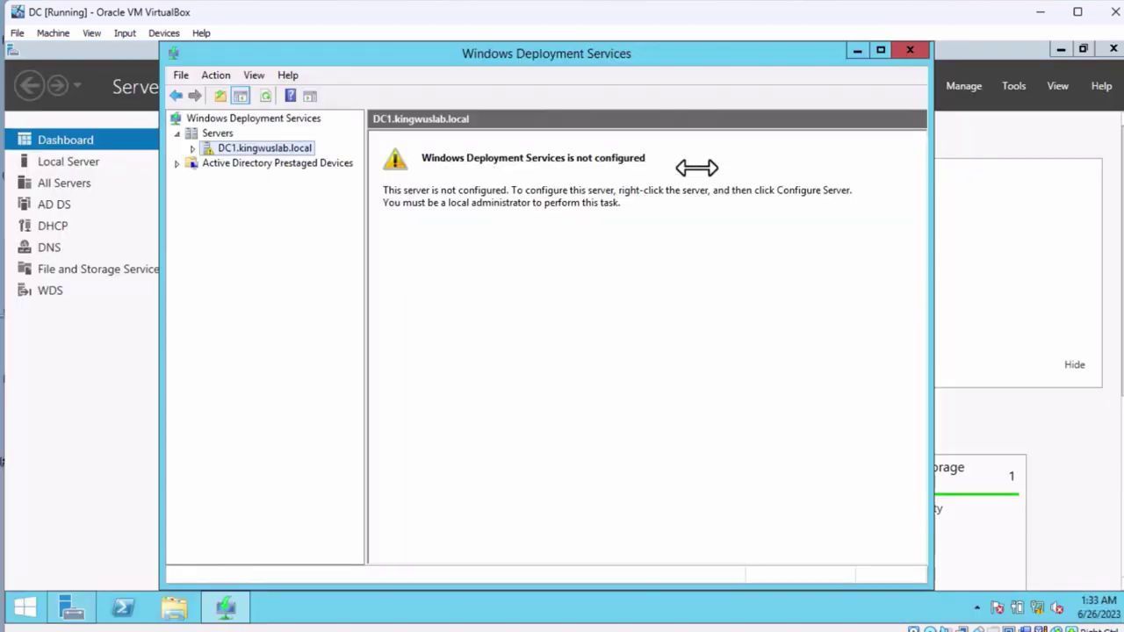
Start configuring the DC1.kingwuslab.local deployment server and choose the Integrated with Active Directory install option.
{"action": "right_click", "coordinate": [248, 148]}
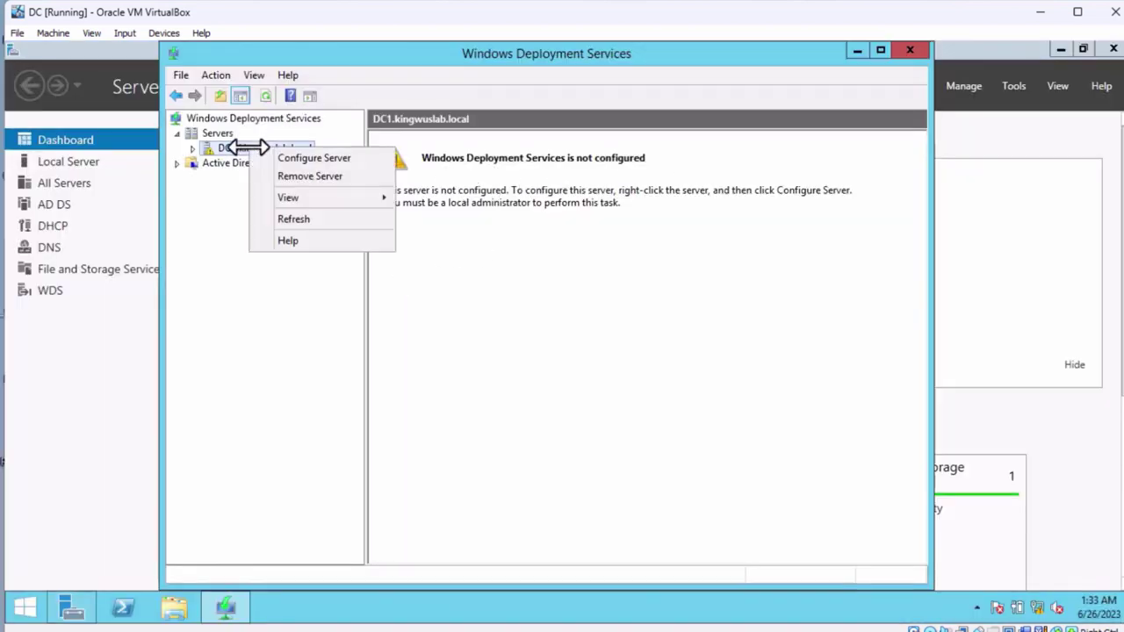
{"action": "left_click", "coordinate": [336, 154]}
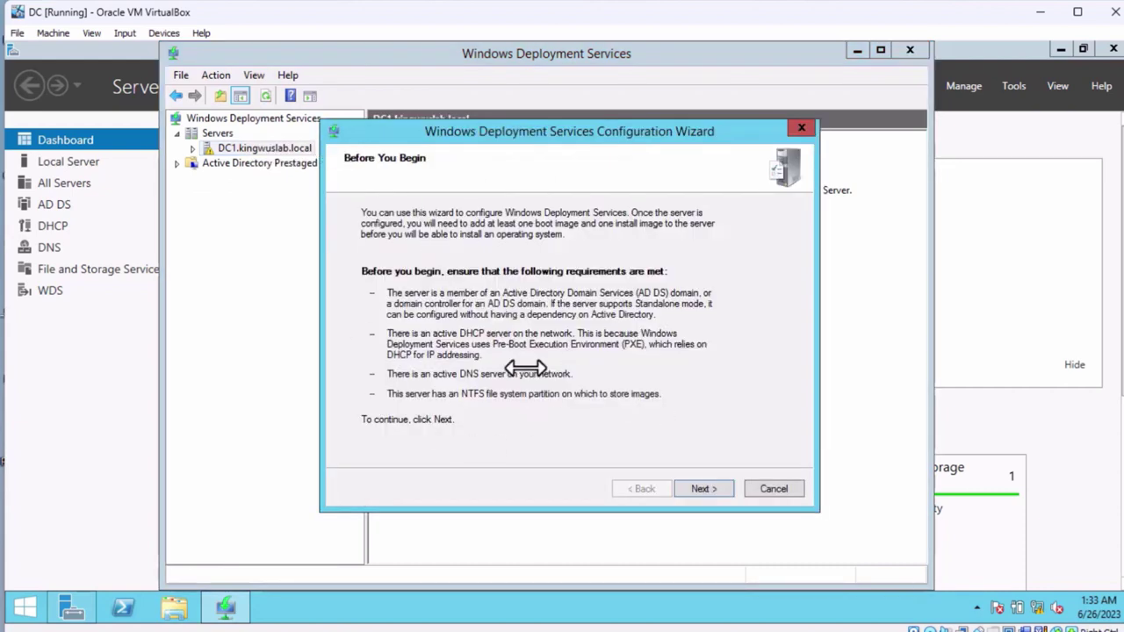
{"action": "left_click", "coordinate": [702, 489]}
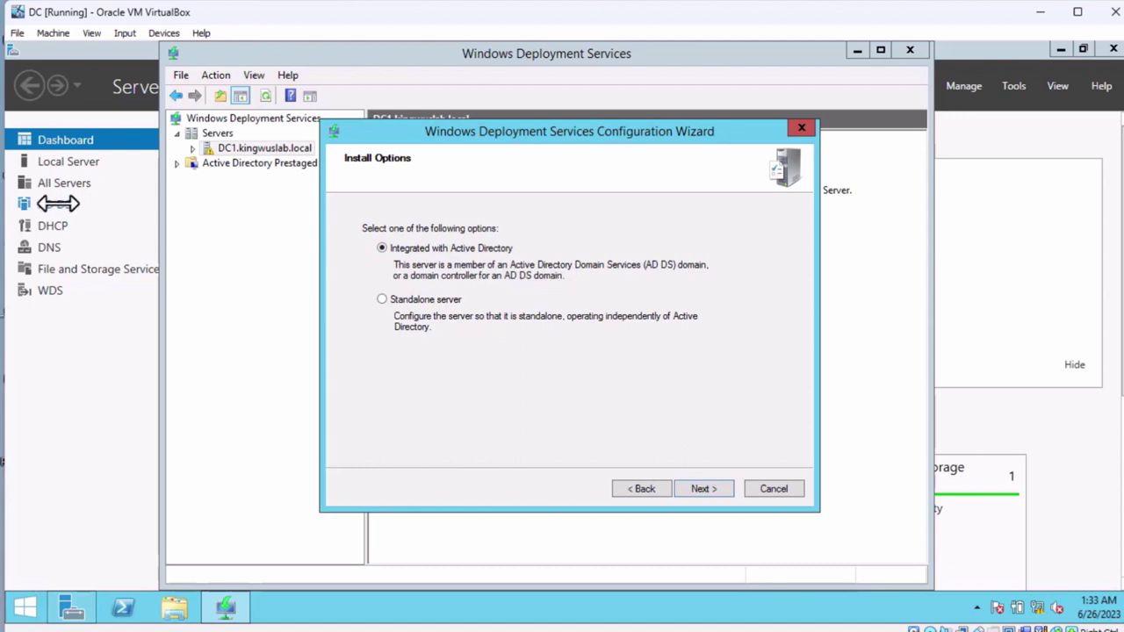
{"action": "left_click", "coordinate": [404, 299]}
{"action": "left_click", "coordinate": [419, 247]}
{"action": "left_click", "coordinate": [703, 488]}
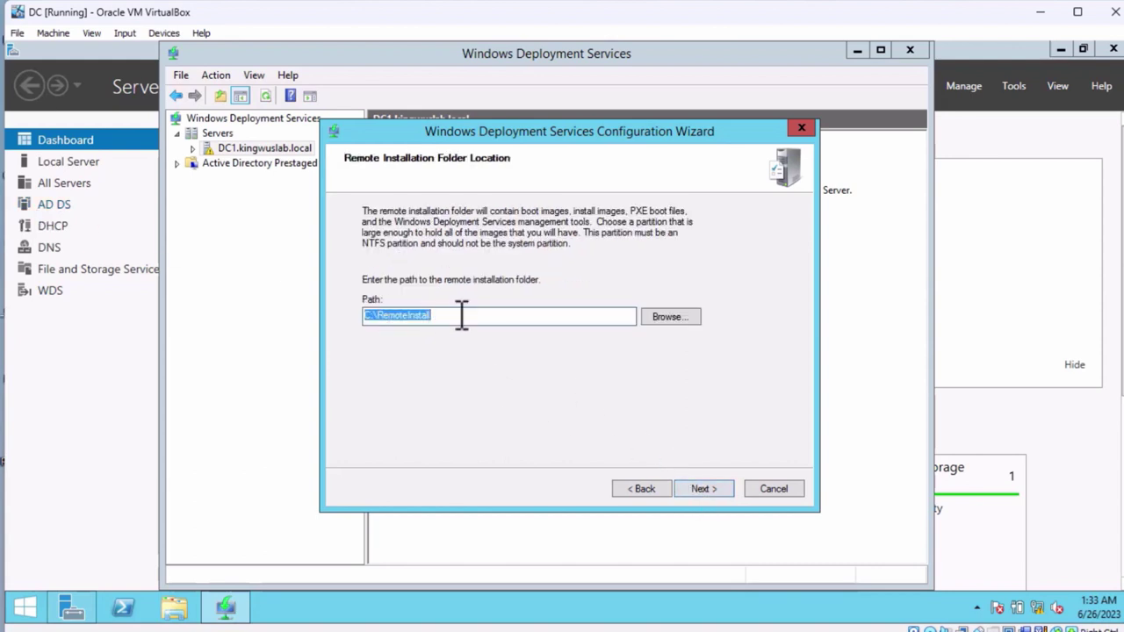
{"action": "left_click_drag", "start_coordinate": [448, 316], "coordinate": [348, 315]}
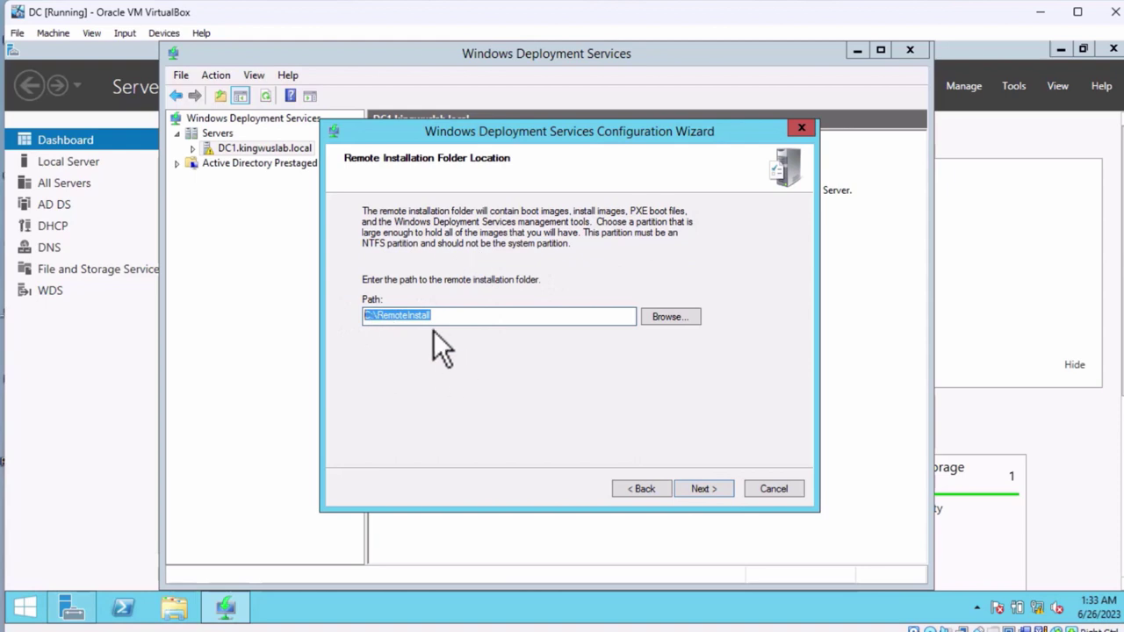
{"action": "left_click_drag", "start_coordinate": [442, 316], "coordinate": [339, 321]}
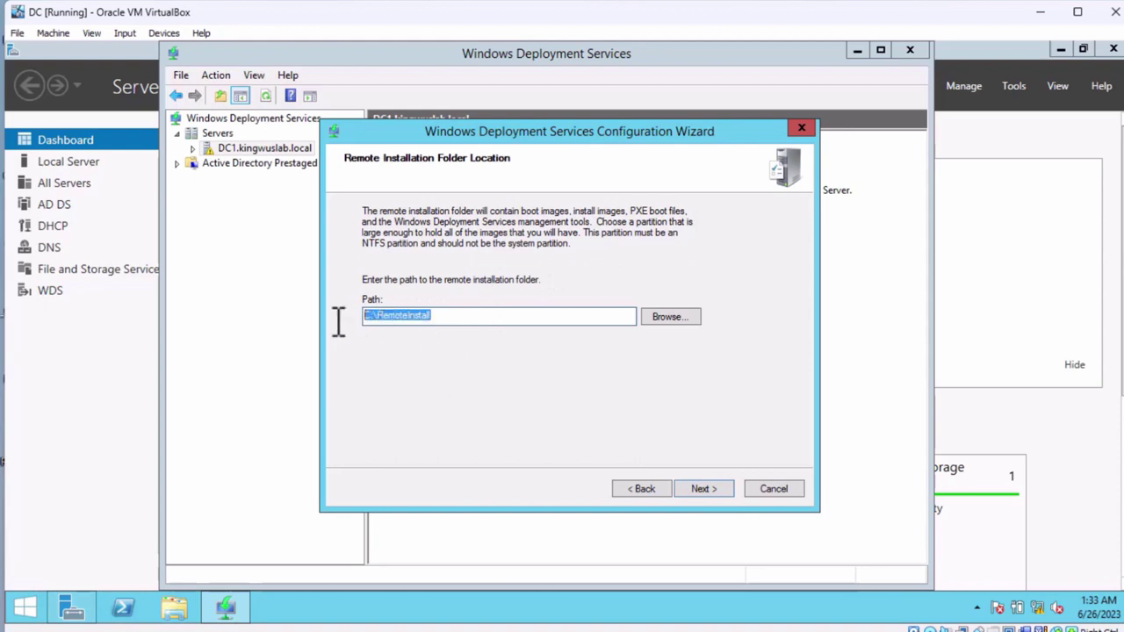
{"action": "left_click", "coordinate": [446, 318]}
{"action": "left_click_drag", "start_coordinate": [446, 318], "coordinate": [377, 320]}
{"action": "left_click", "coordinate": [476, 316]}
{"action": "left_click_drag", "start_coordinate": [510, 317], "coordinate": [339, 331]}
{"action": "left_click", "coordinate": [477, 316]}
{"action": "left_click", "coordinate": [300, 322]}
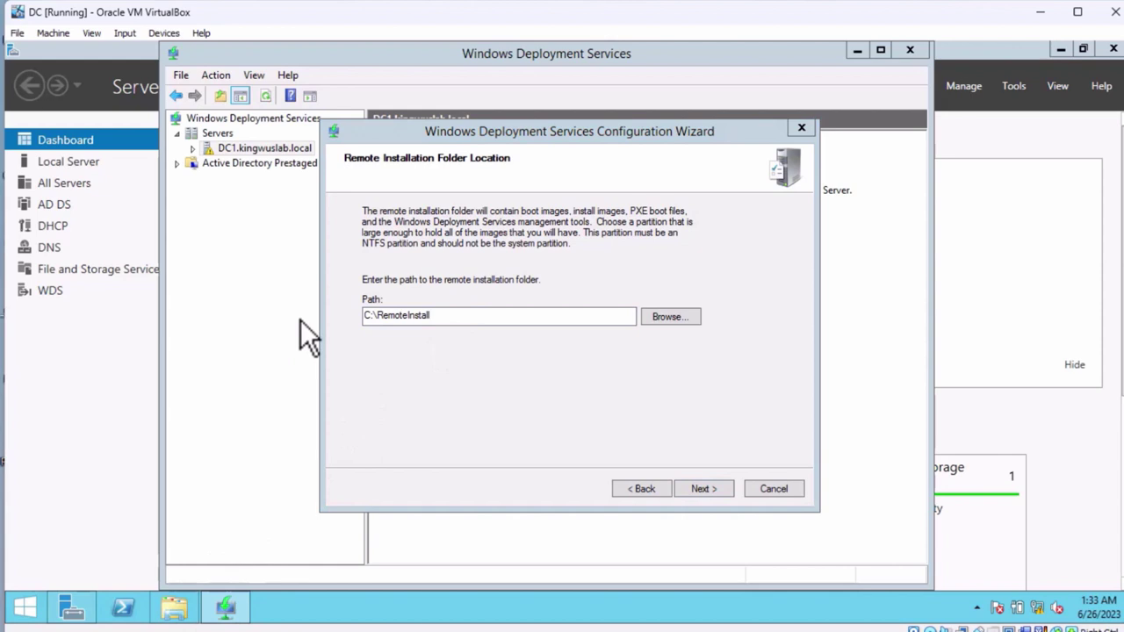
Check the available drives in This PC and accept C:\RemoteInstall on the system volume as the remote installation folder.
{"action": "left_click", "coordinate": [174, 608]}
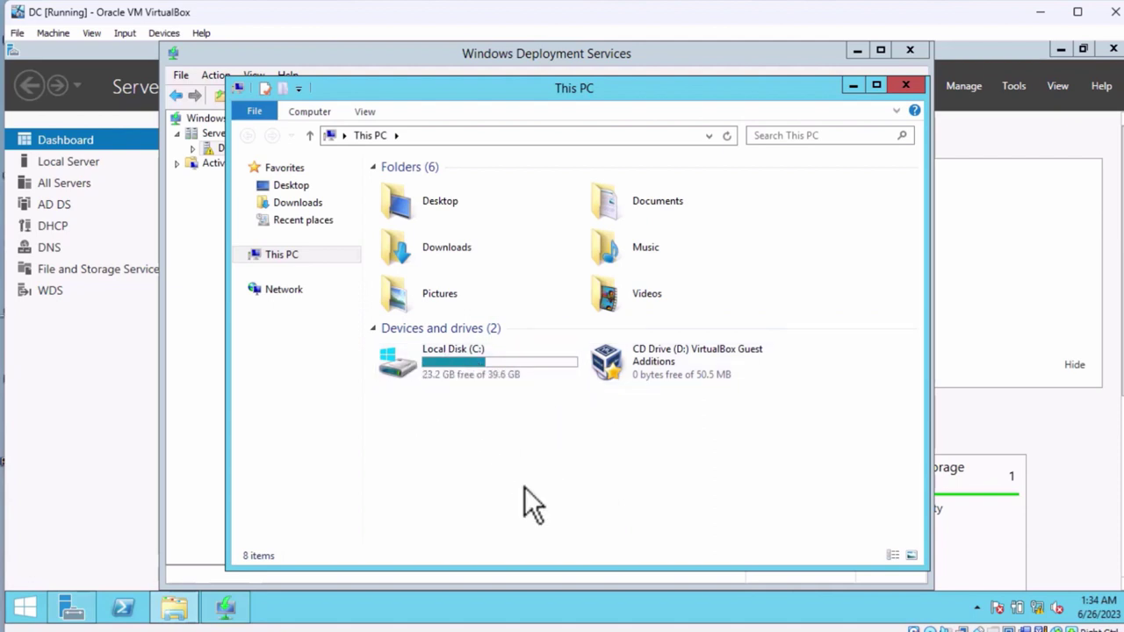
{"action": "left_click", "coordinate": [912, 86]}
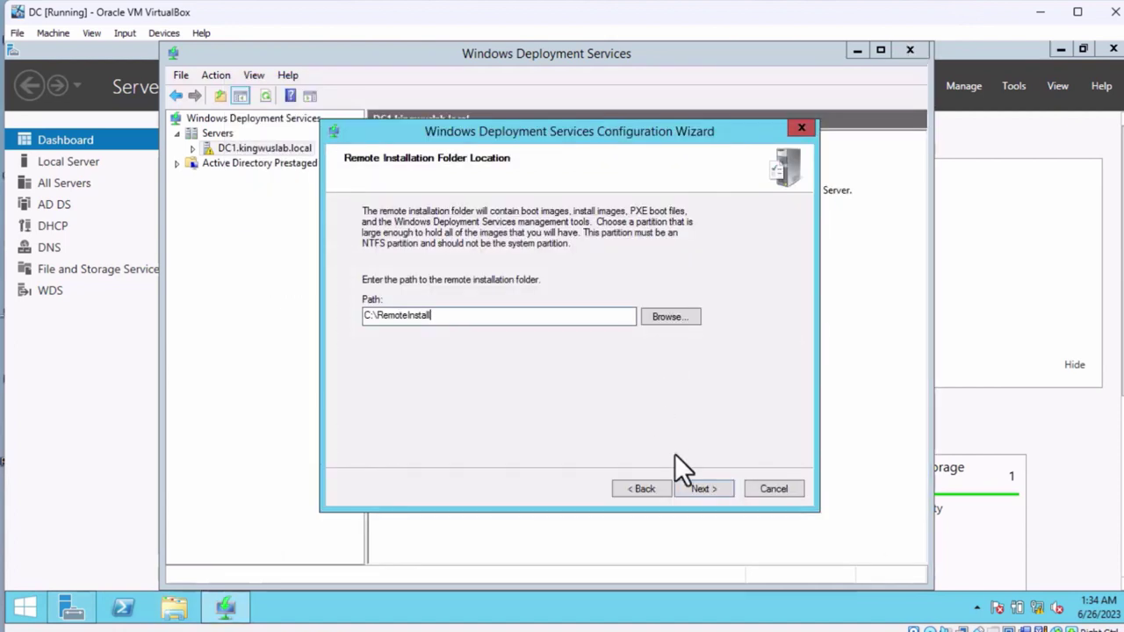
{"action": "left_click", "coordinate": [703, 489]}
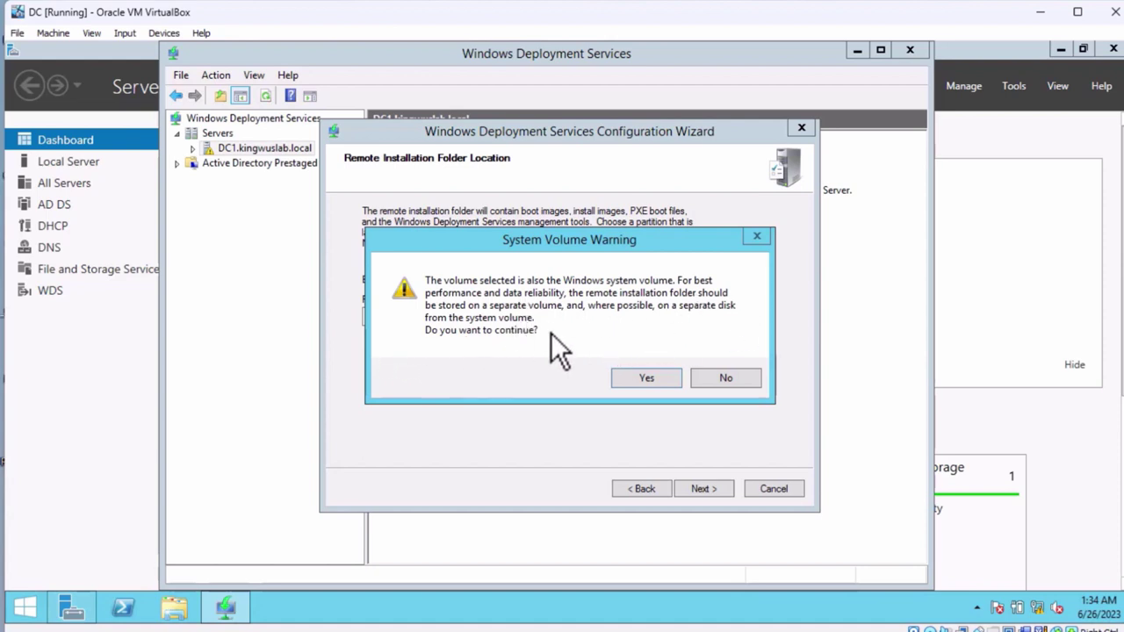
{"action": "left_click", "coordinate": [640, 384]}
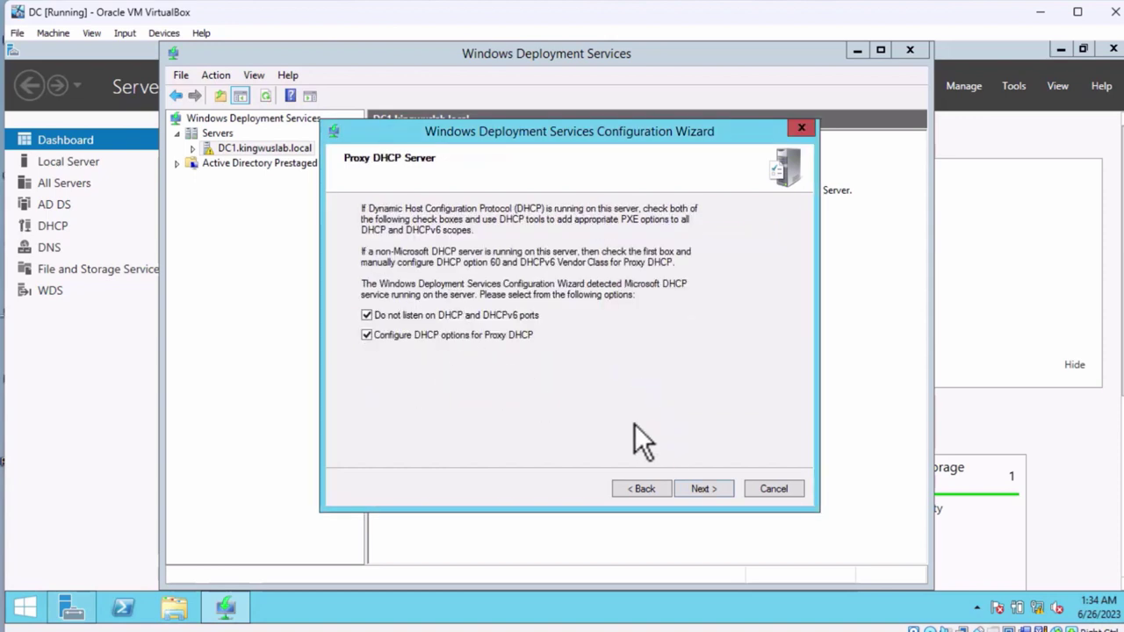
Accept both proxy DHCP options, set the PXE server to respond to all client computers (known and unknown), and finish the configuration.
{"action": "left_click", "coordinate": [703, 488]}
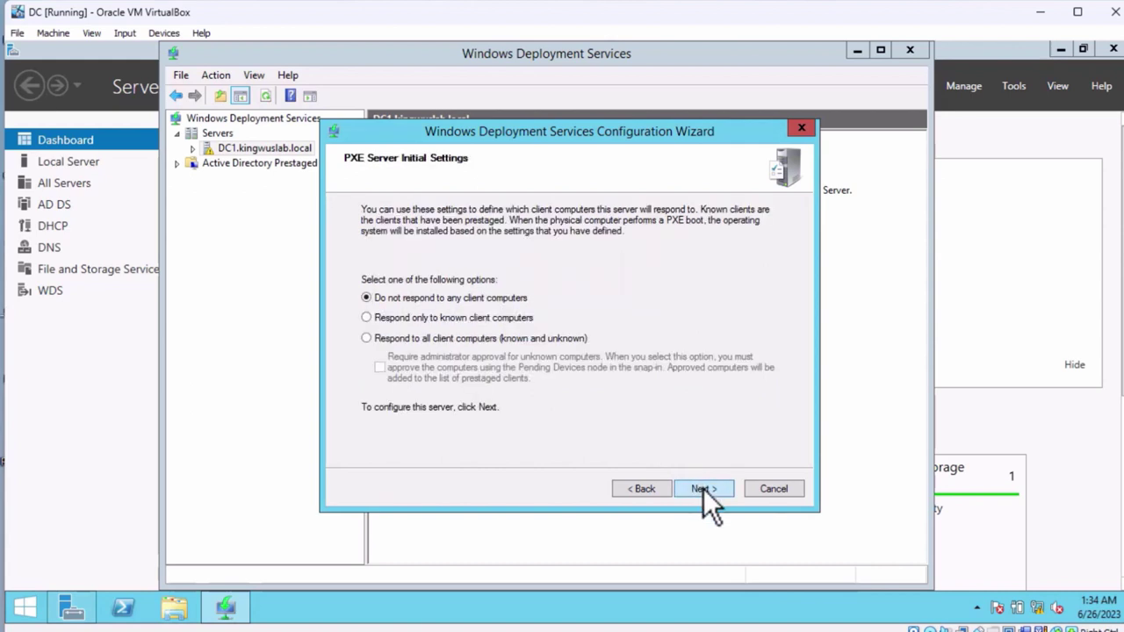
{"action": "left_click", "coordinate": [438, 323]}
{"action": "left_click", "coordinate": [447, 339]}
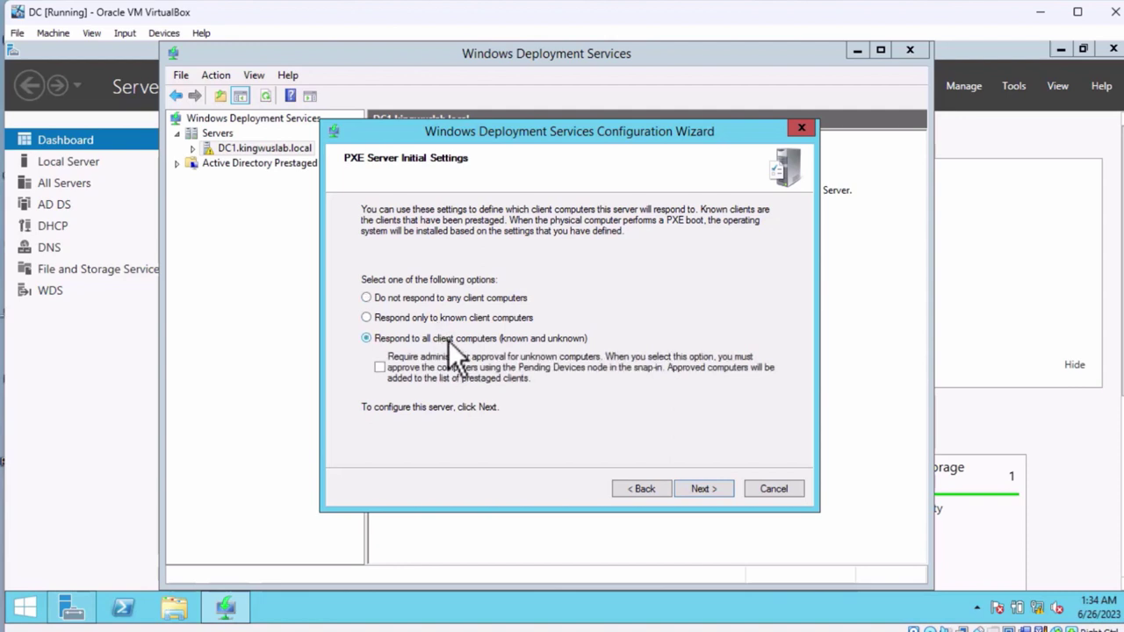
{"action": "left_click", "coordinate": [380, 368]}
{"action": "left_click", "coordinate": [704, 489]}
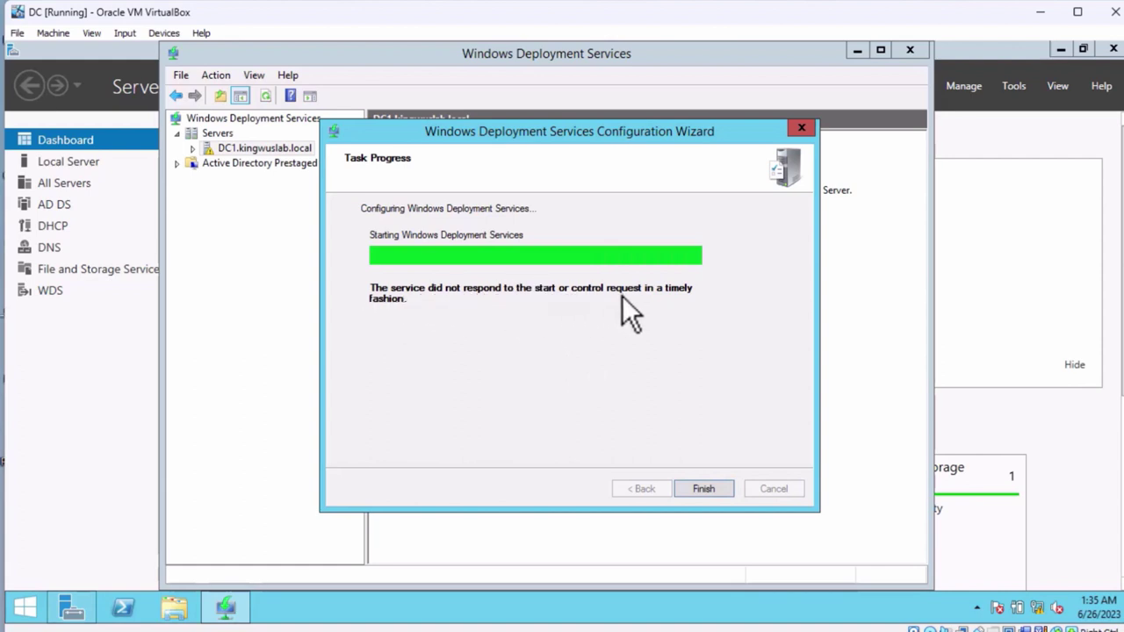
{"action": "left_click", "coordinate": [721, 489]}
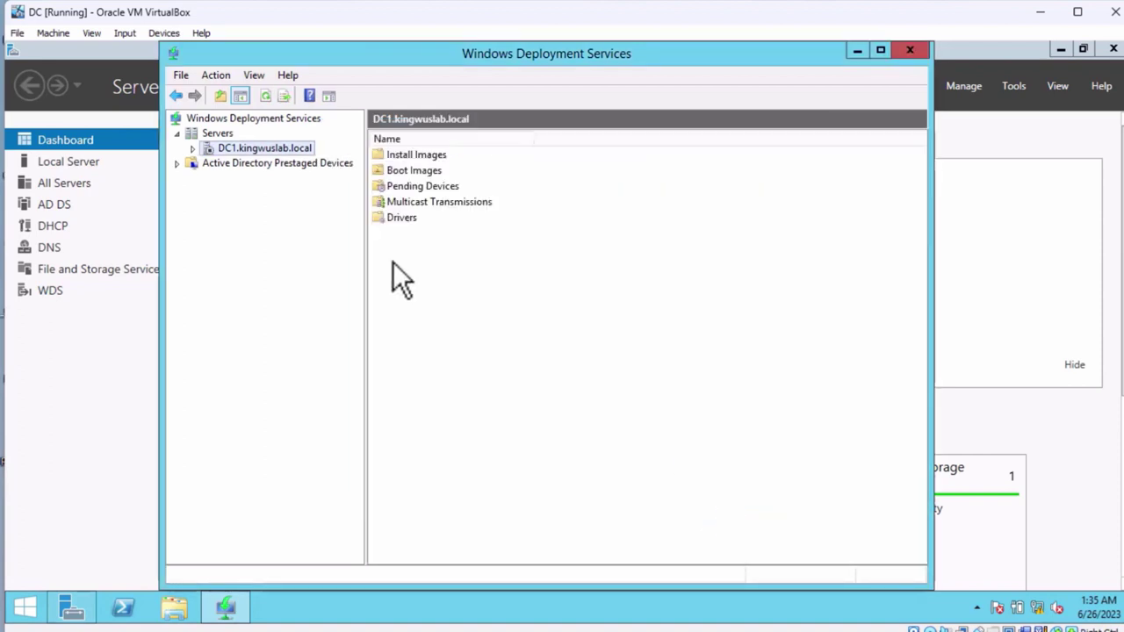
Start the Windows Deployment Services service on the DC1.kingwuslab.local server.
{"action": "double_click", "coordinate": [240, 147]}
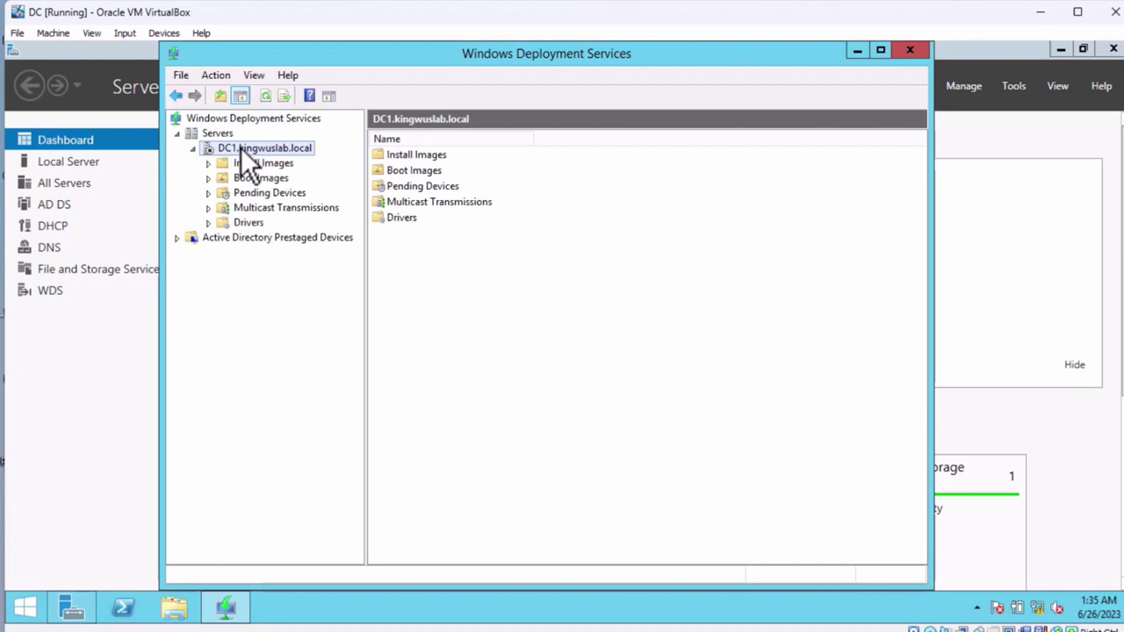
{"action": "double_click", "coordinate": [241, 148]}
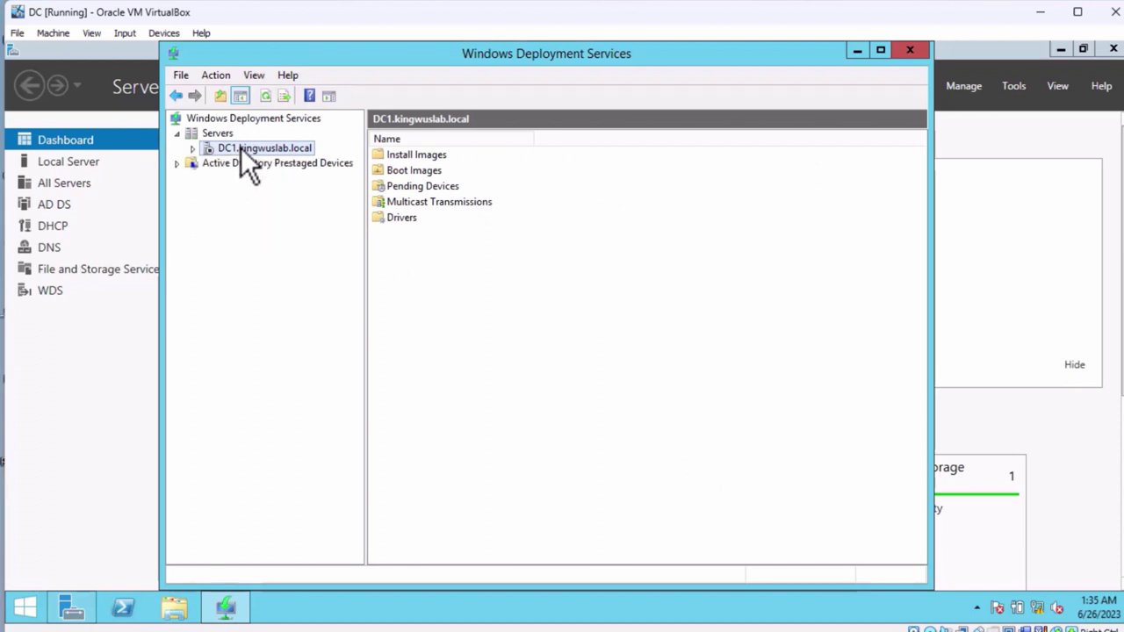
{"action": "right_click", "coordinate": [240, 147]}
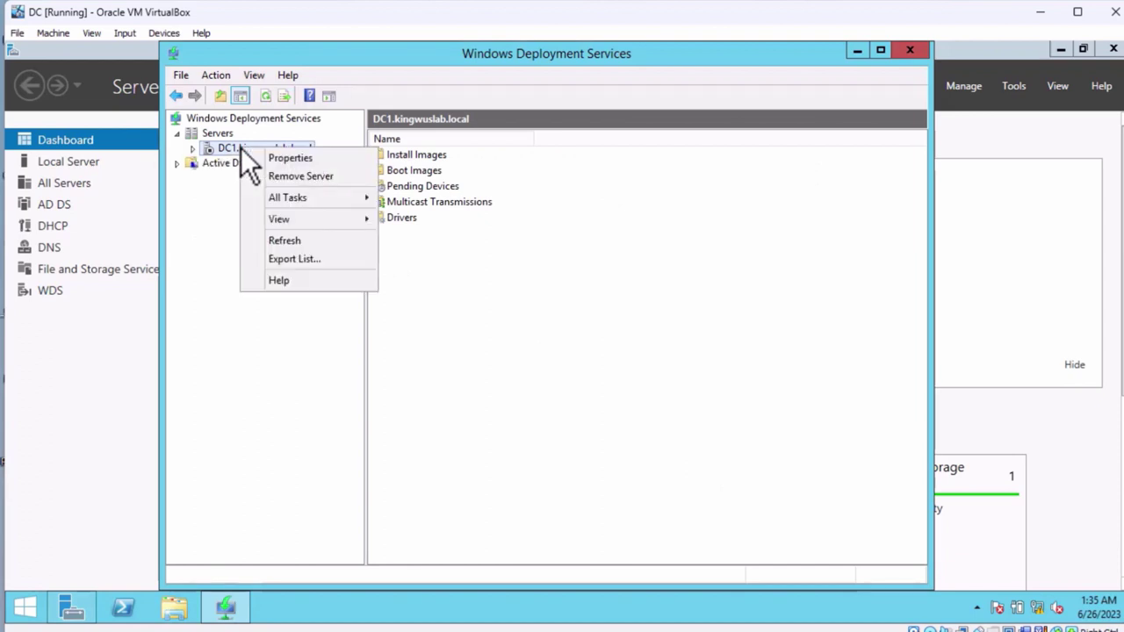
{"action": "mouse_move", "coordinate": [354, 196]}
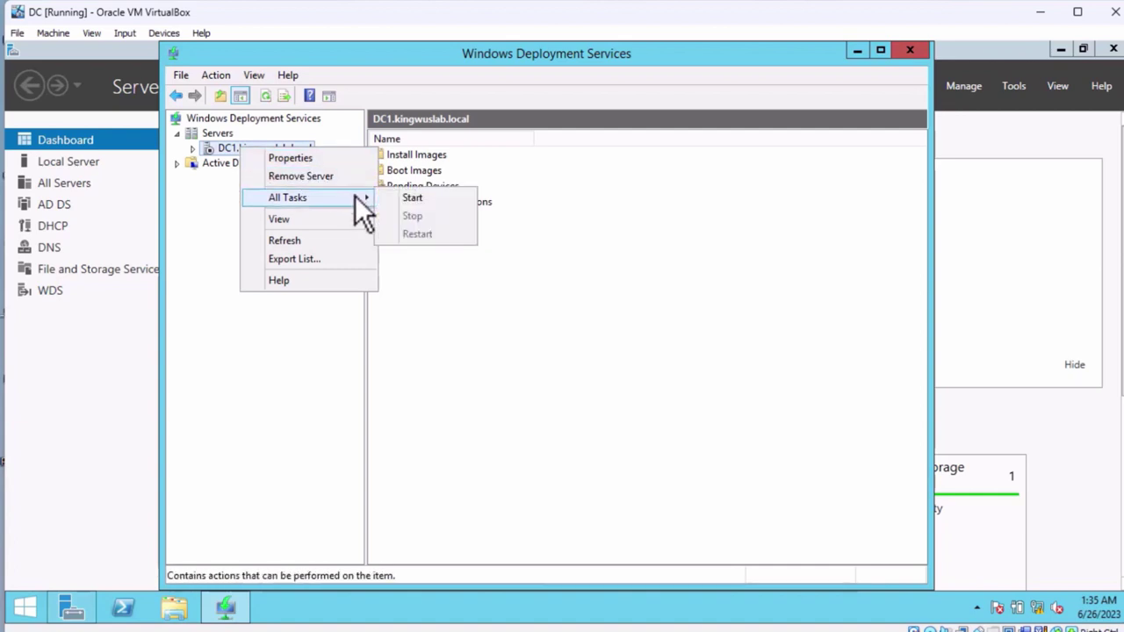
{"action": "left_click", "coordinate": [433, 197]}
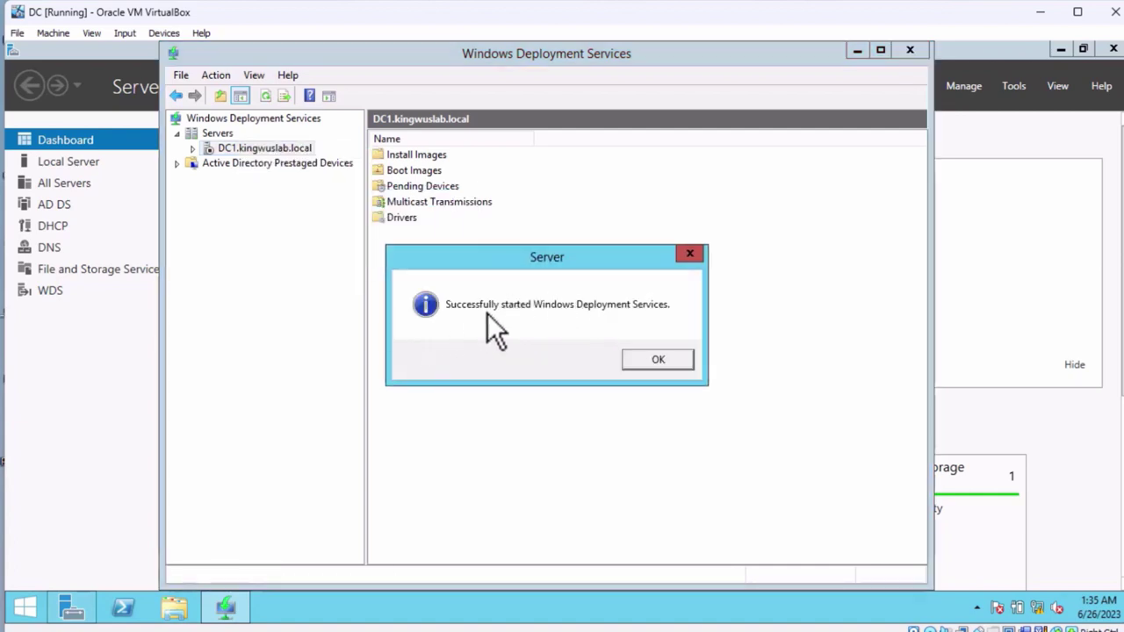
{"action": "left_click", "coordinate": [658, 363]}
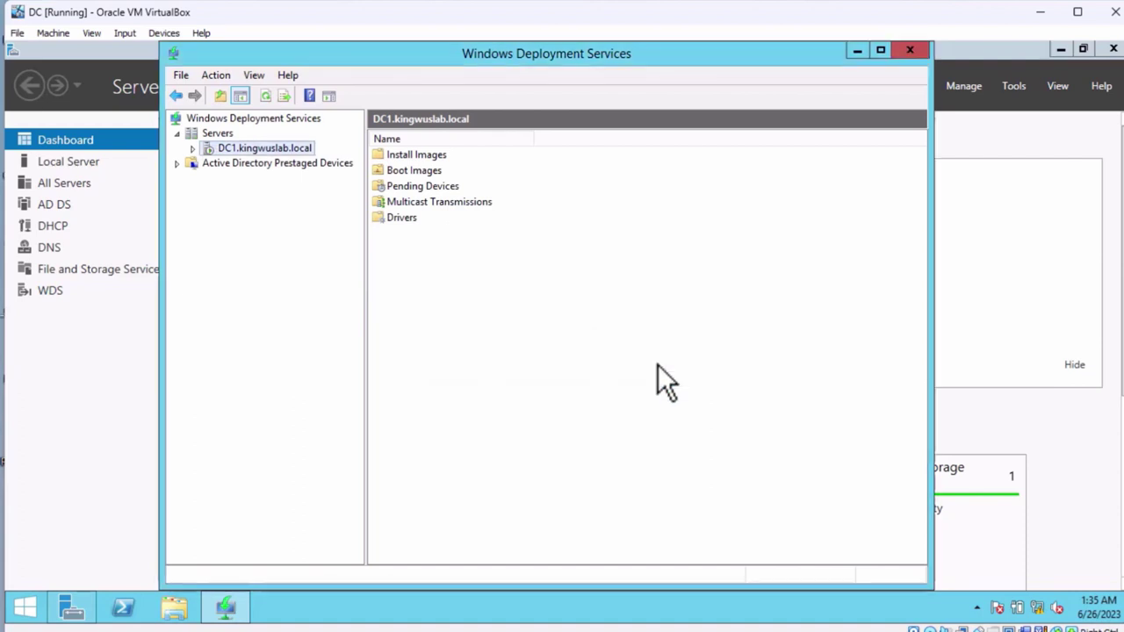
Expand DC1.kingwuslab.local and examine its Install Images, Boot Images and Pending Devices contents.
{"action": "double_click", "coordinate": [216, 147]}
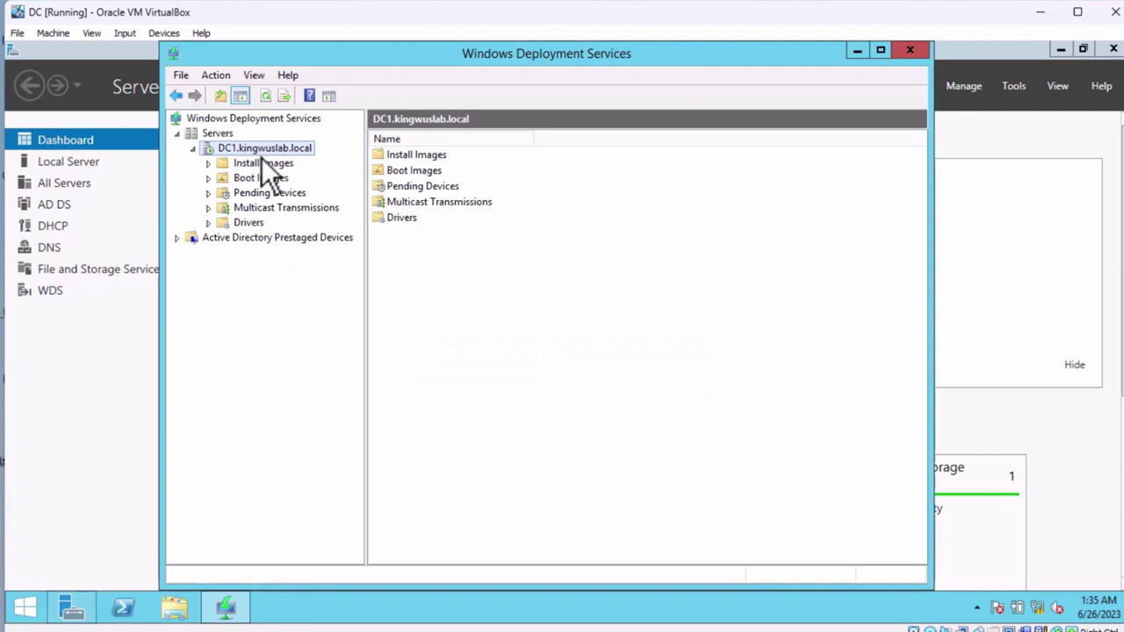
{"action": "left_click", "coordinate": [262, 165]}
{"action": "left_click", "coordinate": [263, 180]}
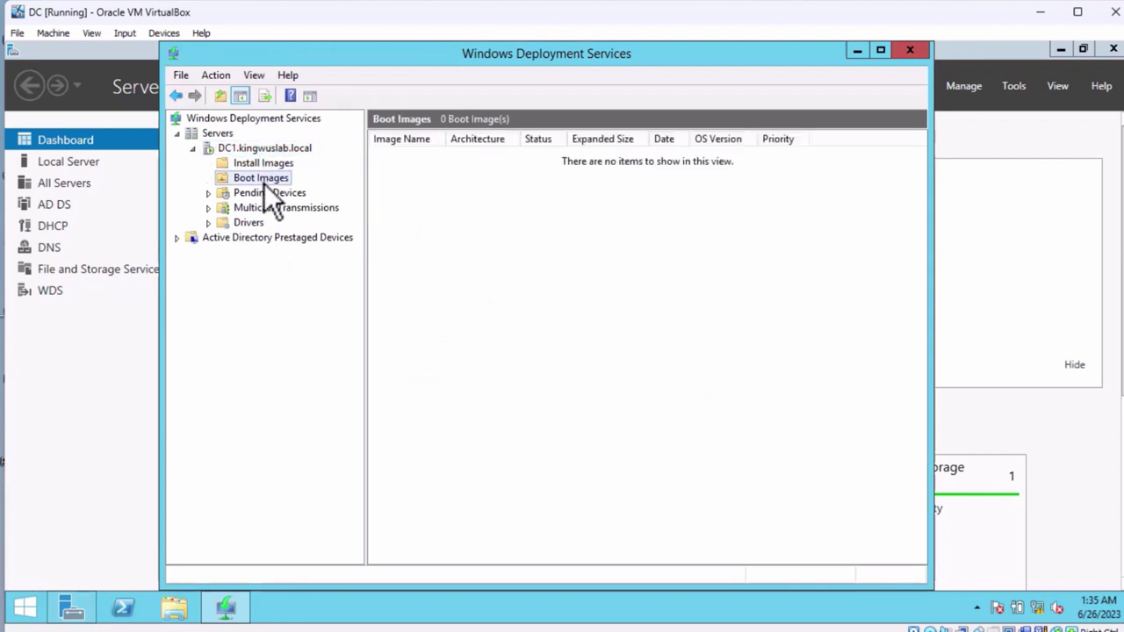
{"action": "left_click", "coordinate": [272, 192]}
{"action": "left_click", "coordinate": [269, 174]}
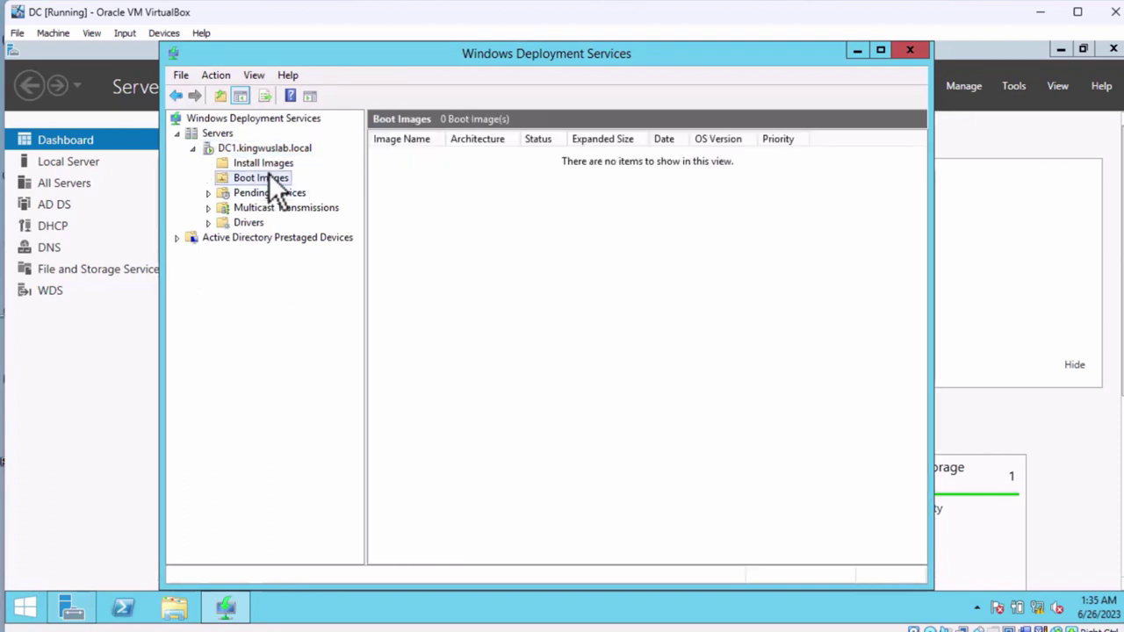
{"action": "left_click", "coordinate": [264, 165]}
{"action": "left_click", "coordinate": [296, 149]}
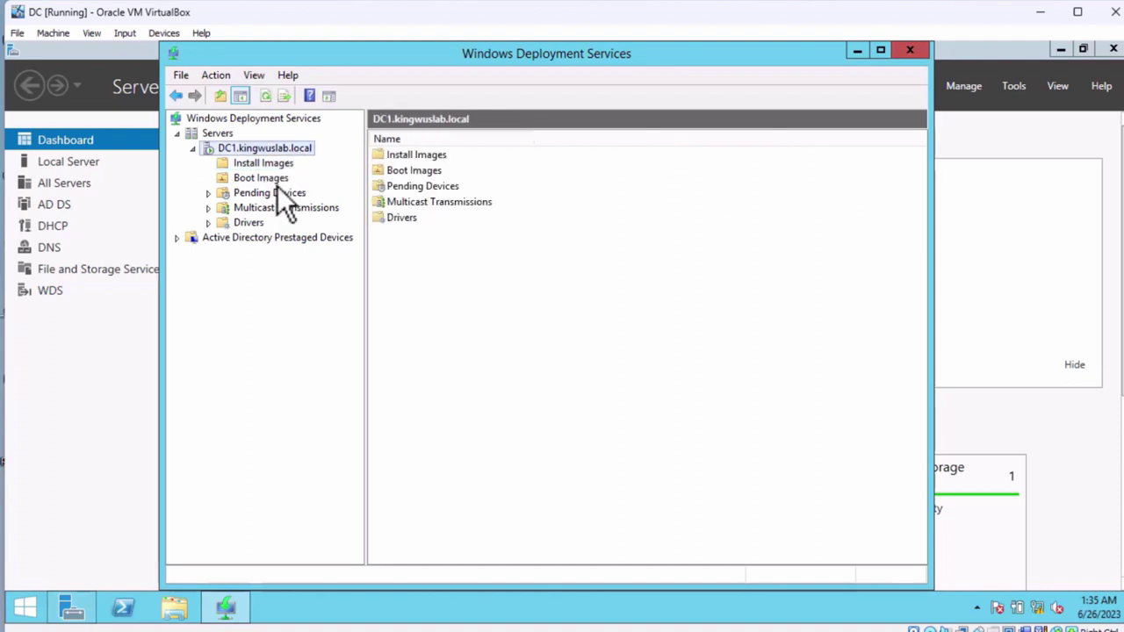
{"action": "left_click", "coordinate": [276, 180]}
{"action": "left_click", "coordinate": [275, 193]}
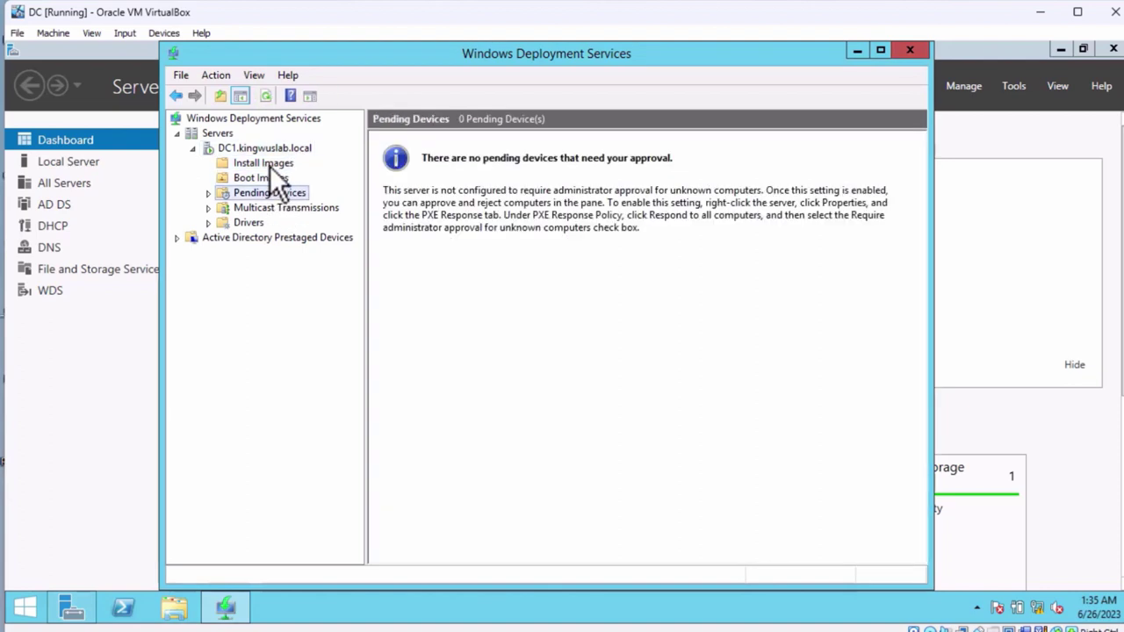
{"action": "left_click", "coordinate": [268, 165]}
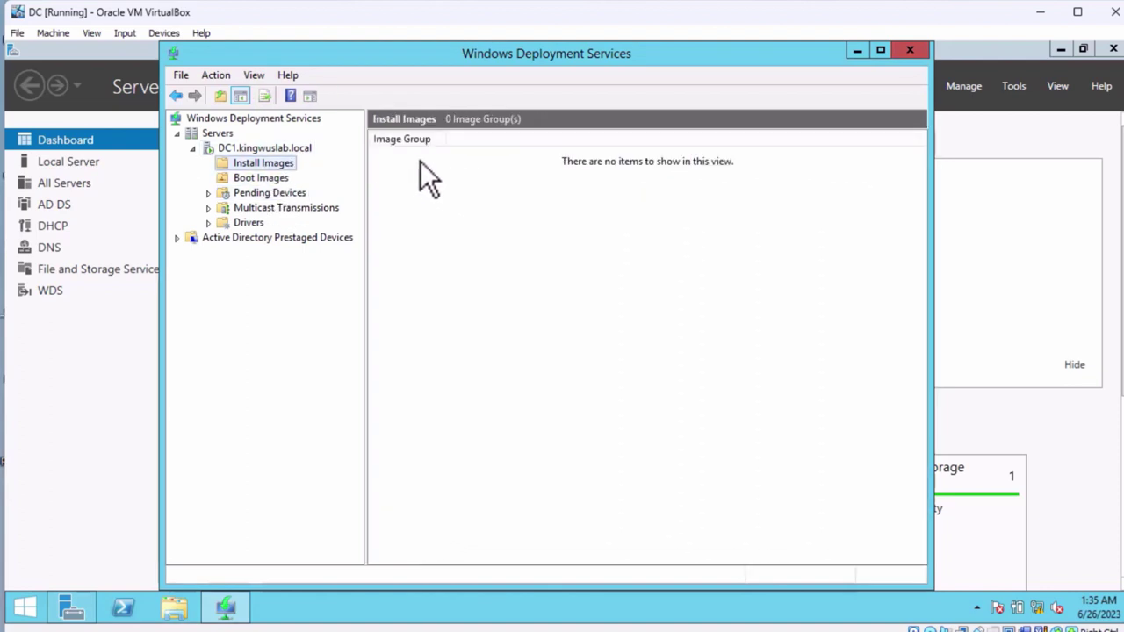
{"action": "left_click", "coordinate": [246, 178]}
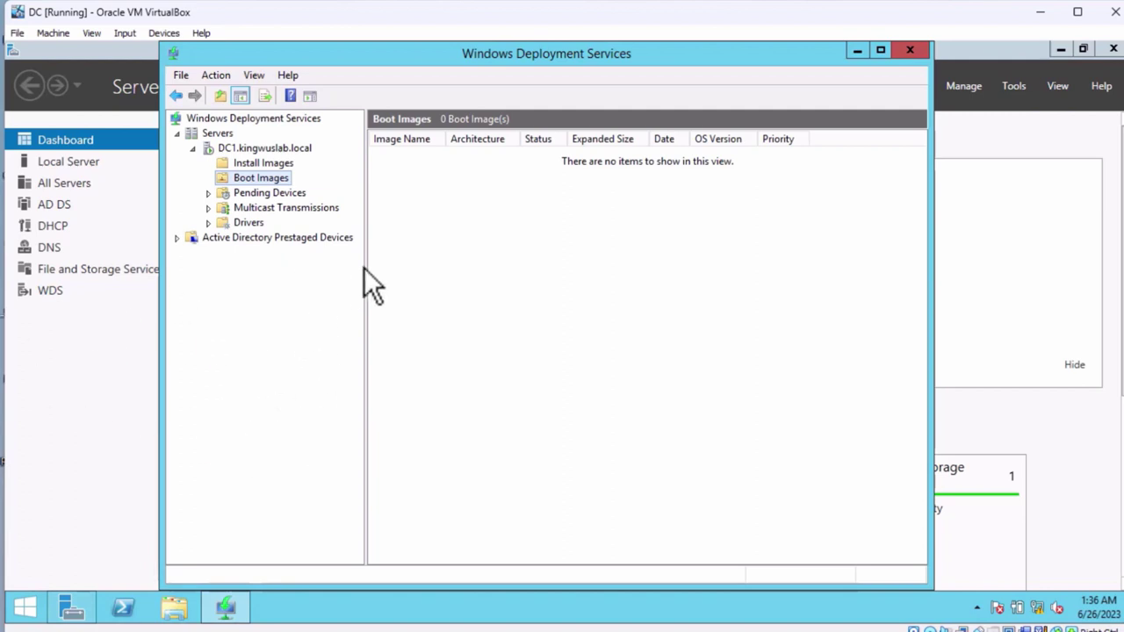
{"action": "left_click", "coordinate": [258, 162]}
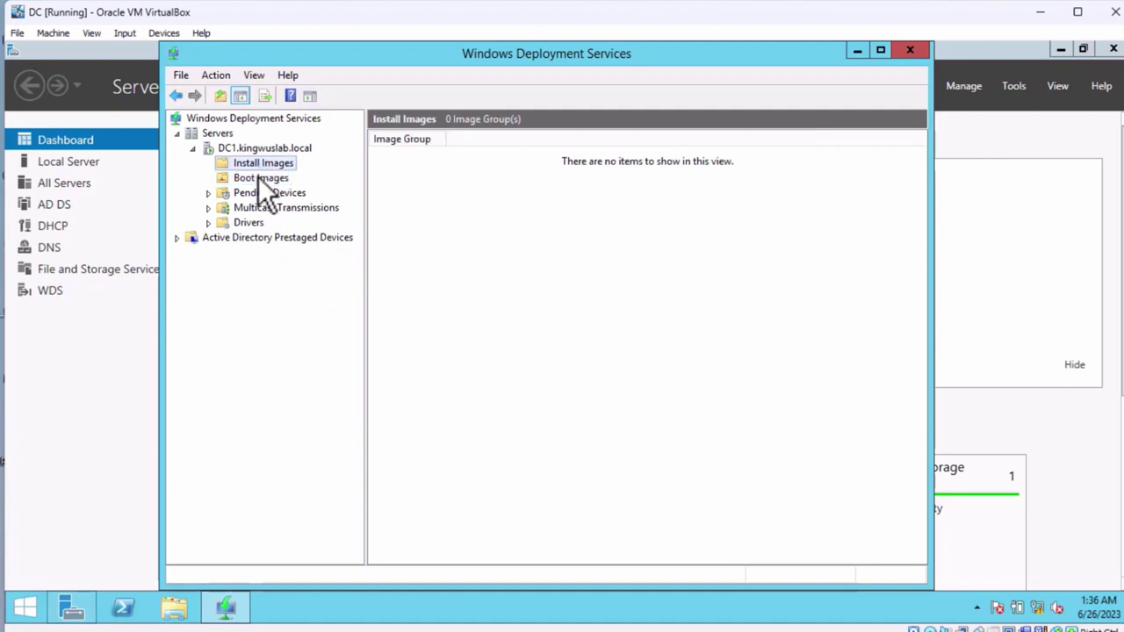
{"action": "left_click", "coordinate": [258, 179]}
{"action": "left_click", "coordinate": [268, 164]}
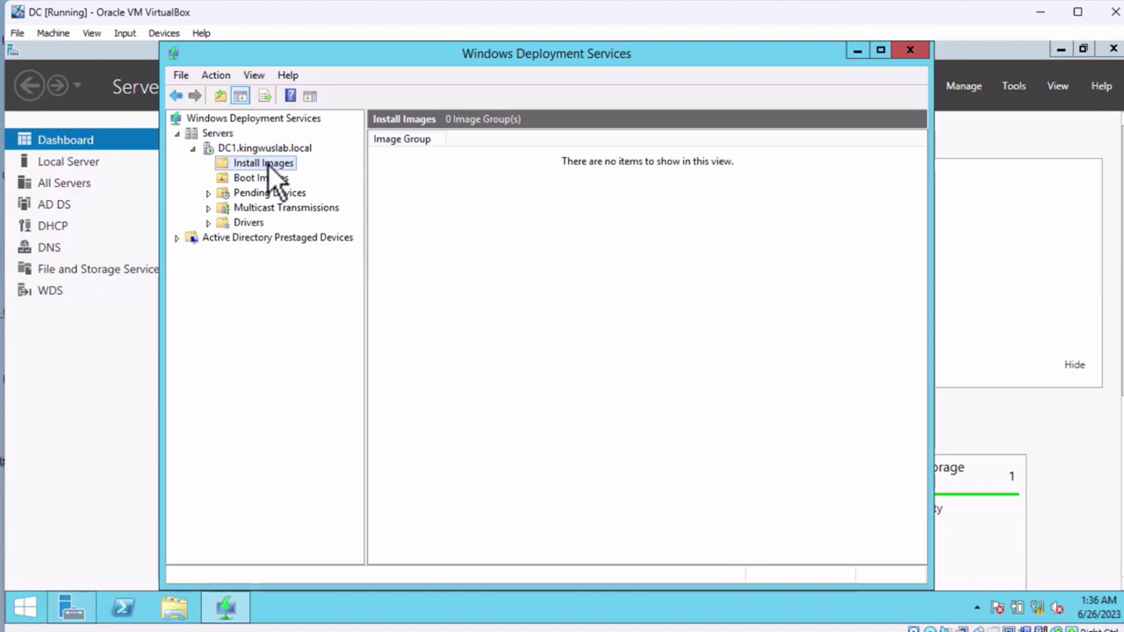
{"action": "left_click", "coordinate": [1040, 12]}
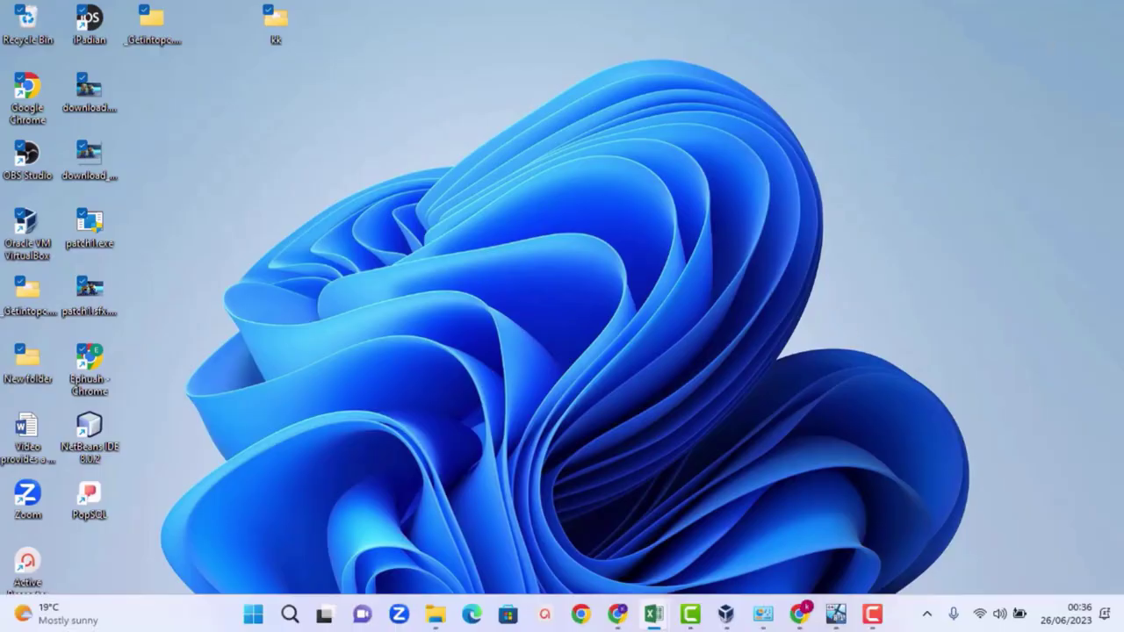
{"action": "mouse_move", "coordinate": [877, 612]}
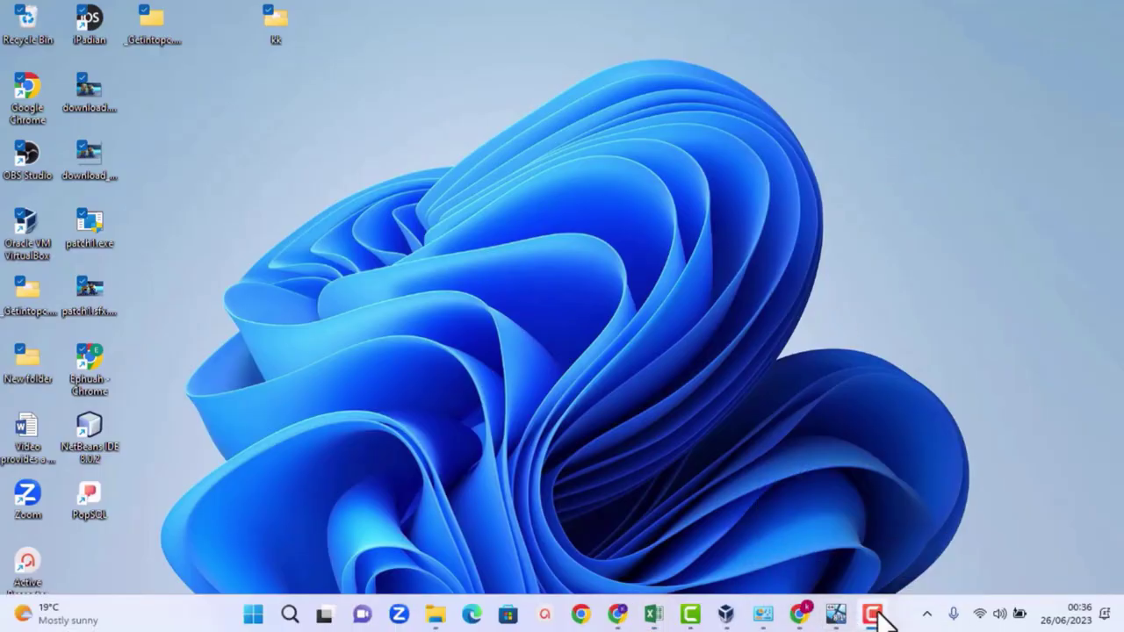